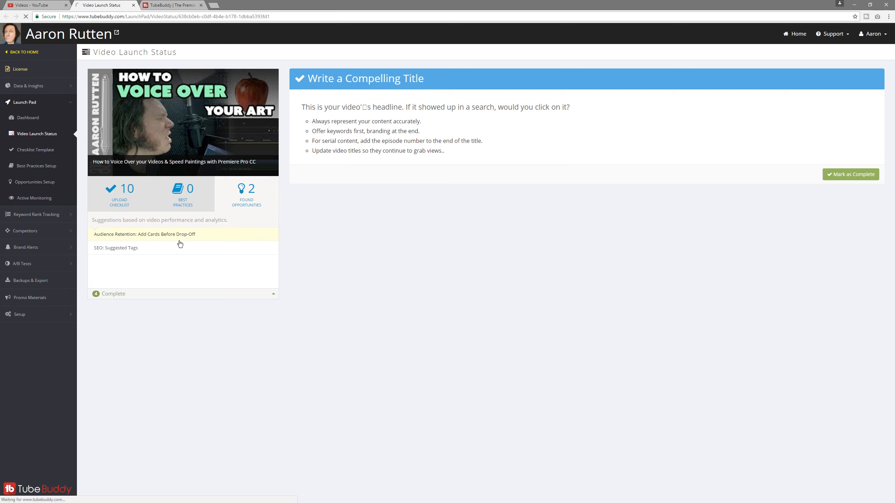
Step: Review the suggestion to add cards before the audience drop-off and the SEO suggested tags for the voice-over video
{"action": "left_click", "coordinate": [194, 239]}
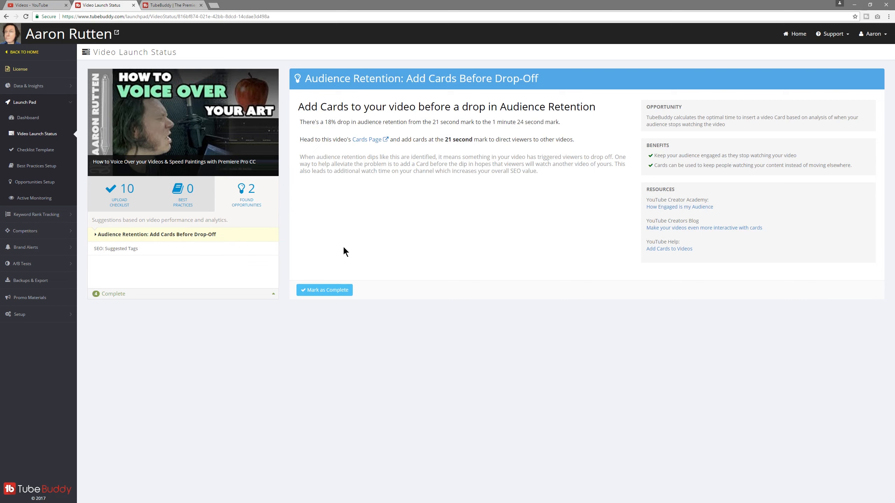
{"action": "left_click", "coordinate": [113, 249]}
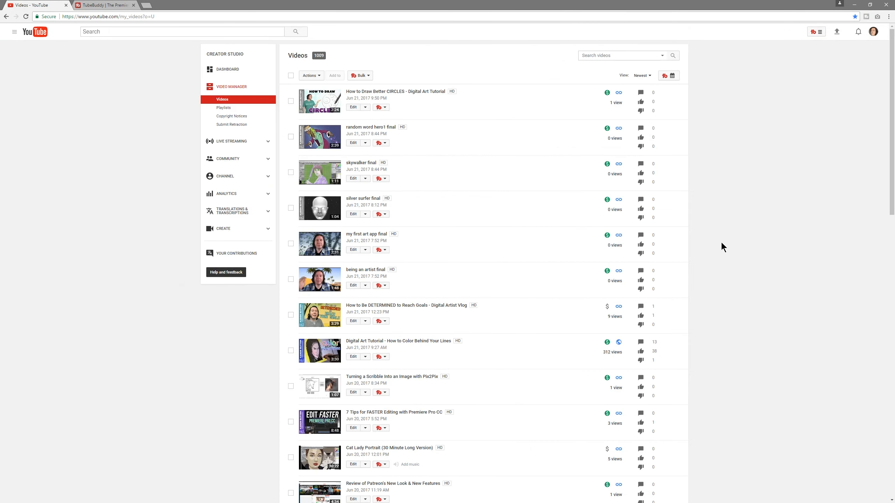
Step: Start a new video upload and title the video "How to Change Layer Icons with Corel Painter"
{"action": "left_click", "coordinate": [835, 35]}
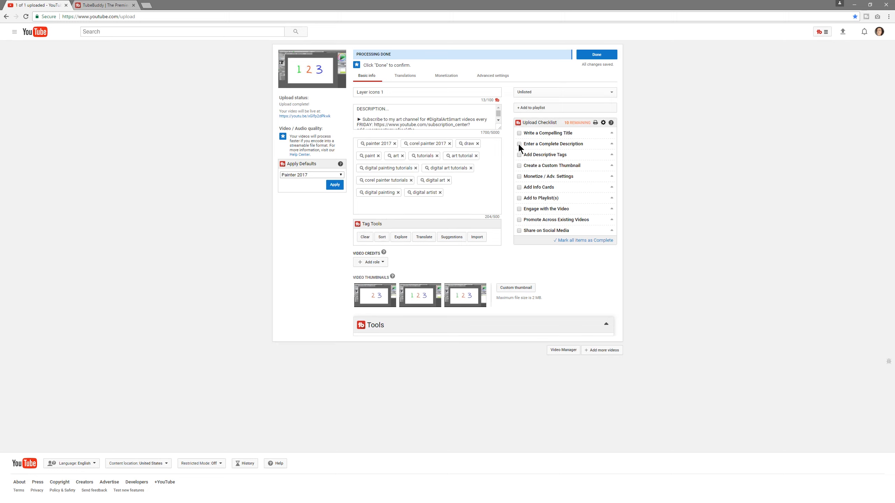
{"action": "left_click", "coordinate": [519, 133]}
{"action": "left_click", "coordinate": [519, 133]}
{"action": "left_click_drag", "start_coordinate": [401, 93], "coordinate": [356, 92]}
{"action": "type", "text": "How to Change Layer Icons with Corel Painter"}
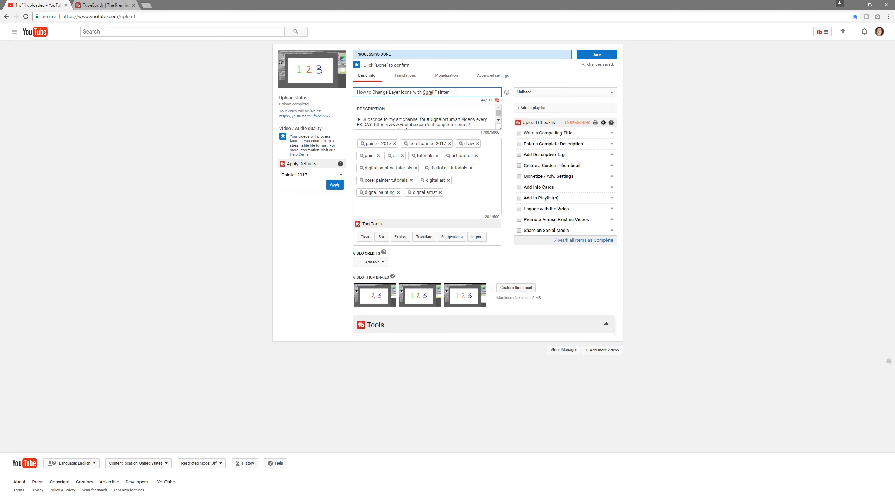
Step: Enlarge the description box and replace its placeholder with a short summary about changing layer icons to make the layer thumbnails larger, smaller or invisible
{"action": "left_click_drag", "start_coordinate": [499, 127], "coordinate": [509, 234]}
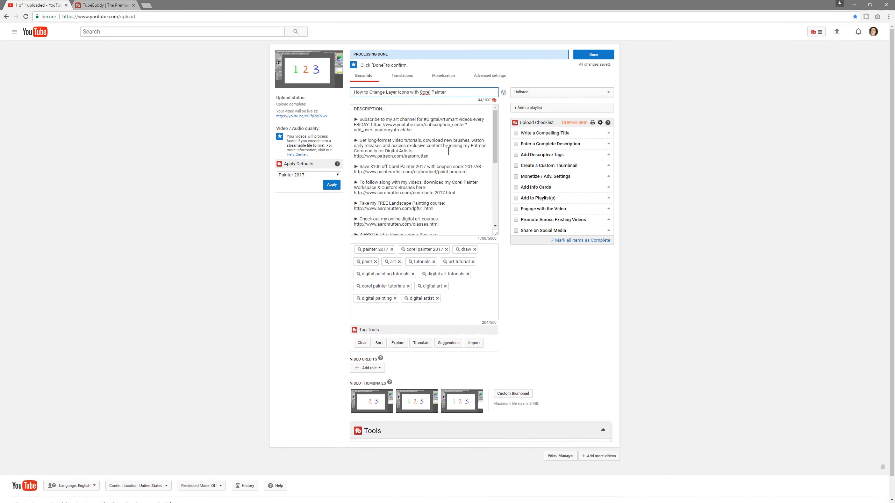
{"action": "left_click", "coordinate": [392, 109]}
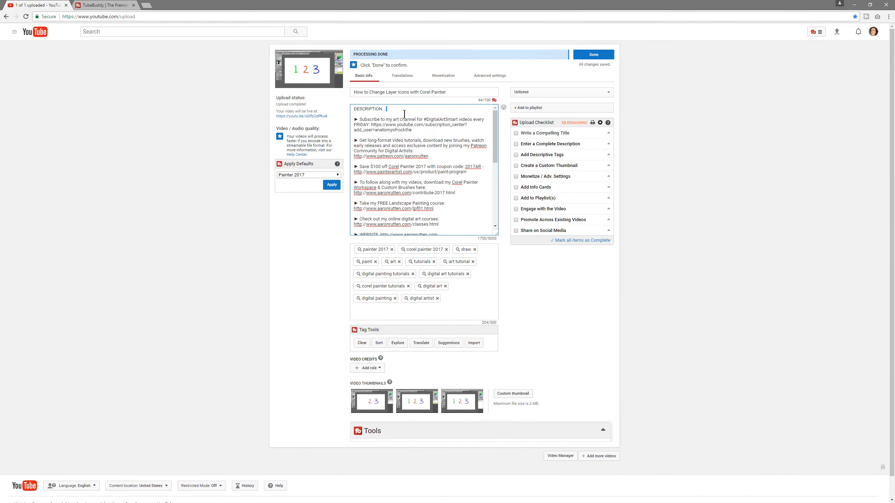
{"action": "key", "text": "ctrl+v"}
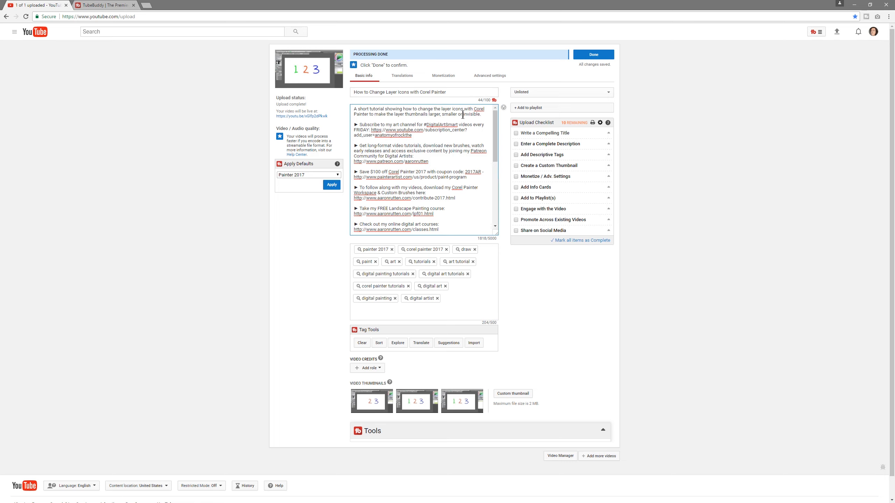
{"action": "mouse_move", "coordinate": [403, 110]}
{"action": "left_mouse_down"}
{"action": "mouse_move", "coordinate": [484, 109]}
{"action": "mouse_move", "coordinate": [363, 113]}
{"action": "left_mouse_up"}
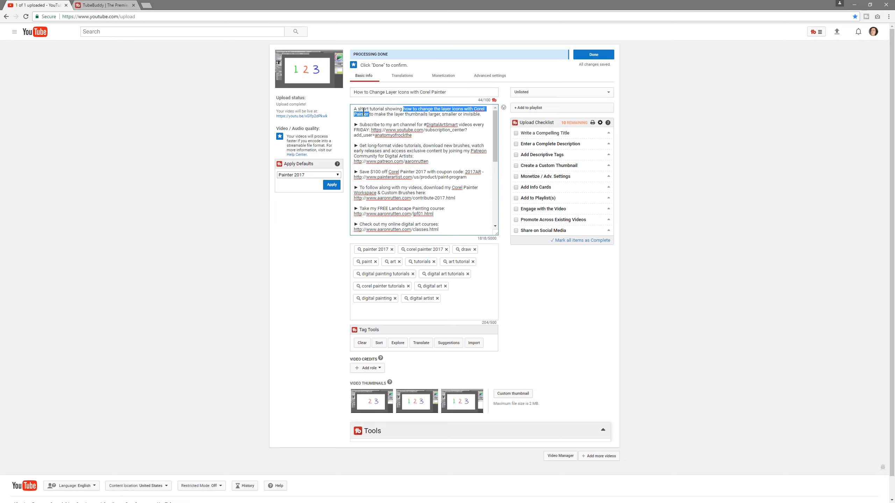
{"action": "left_click", "coordinate": [484, 115]}
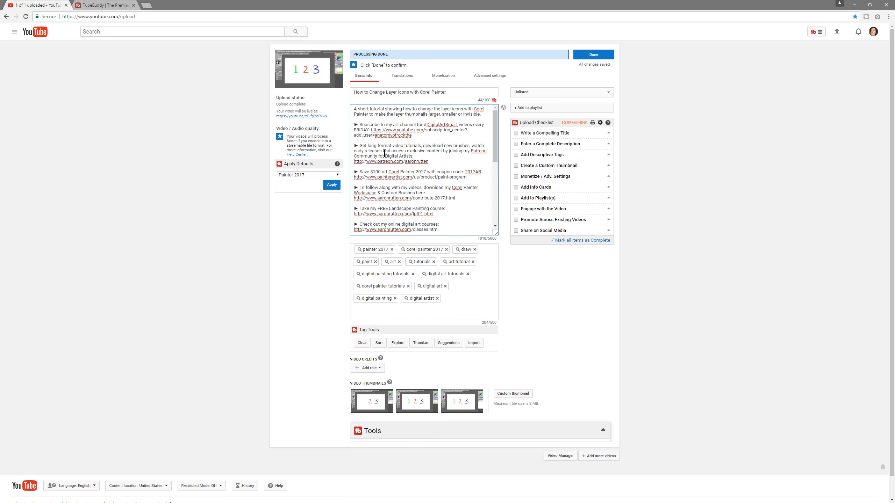
{"action": "left_click_drag", "start_coordinate": [495, 154], "coordinate": [493, 143]}
Step: Open the channel's upload defaults in Creator Studio
{"action": "left_click", "coordinate": [873, 31]}
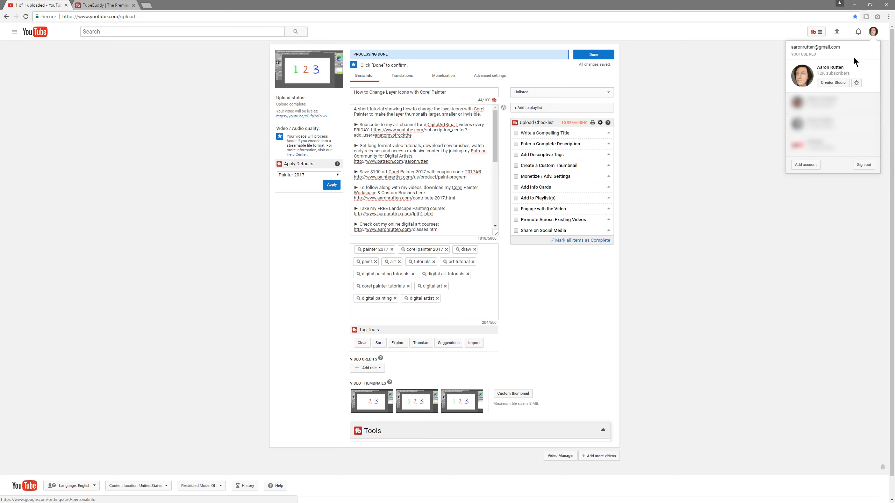
{"action": "left_click", "coordinate": [833, 83]}
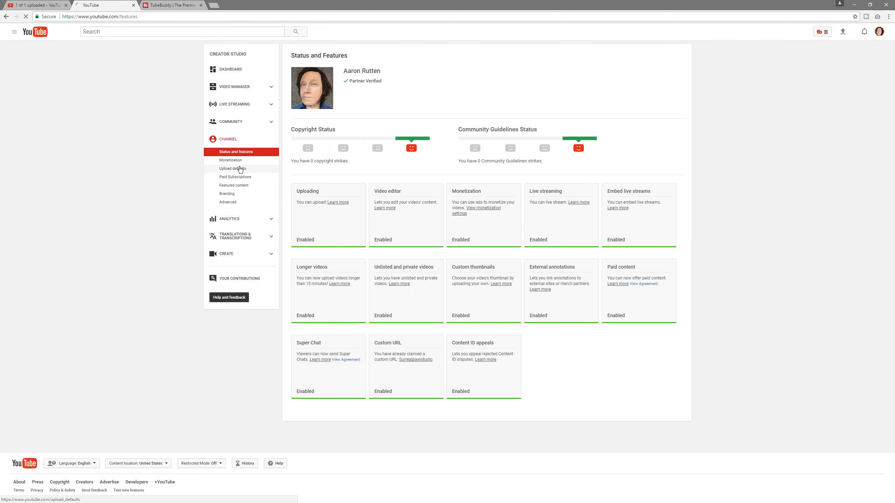
{"action": "left_click", "coordinate": [239, 169]}
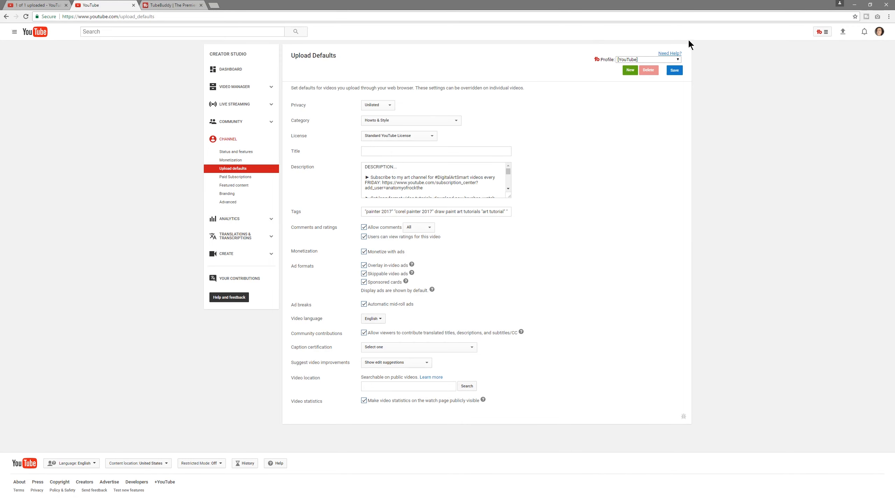
Step: Look through the Painter 2017, Tech Review and Vlogs upload default profiles
{"action": "left_click", "coordinate": [676, 59]}
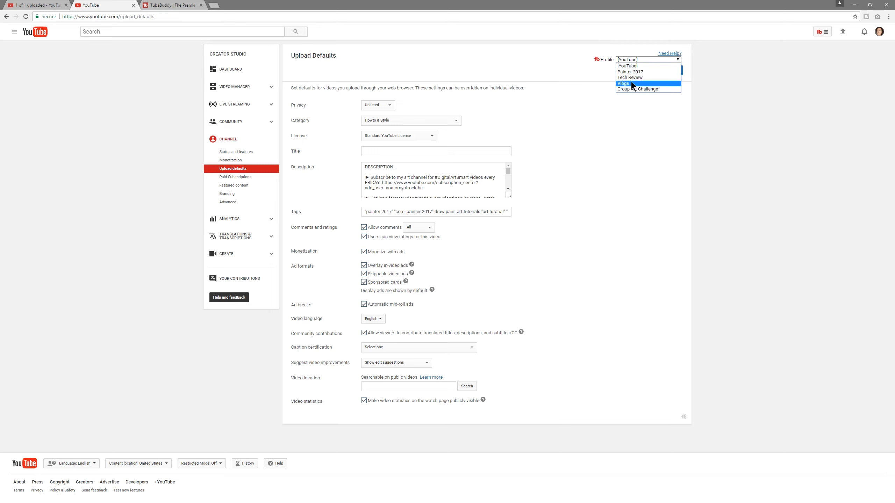
{"action": "left_click", "coordinate": [635, 72]}
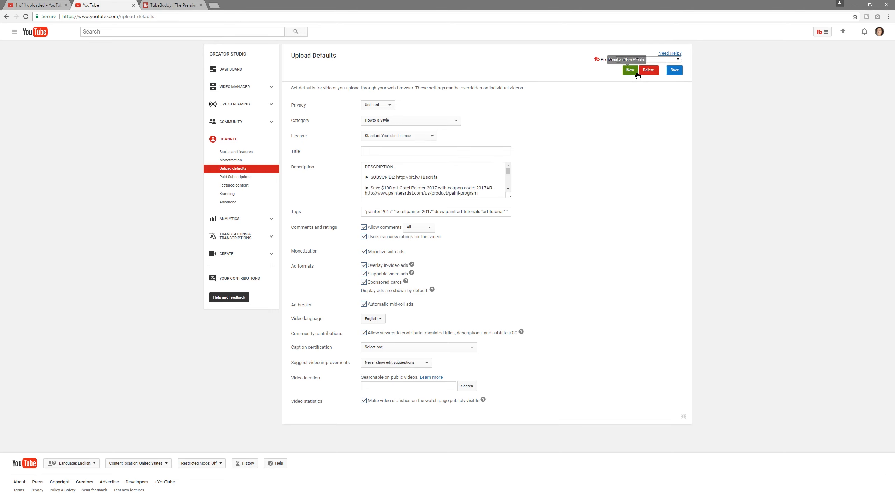
{"action": "left_click", "coordinate": [662, 59]}
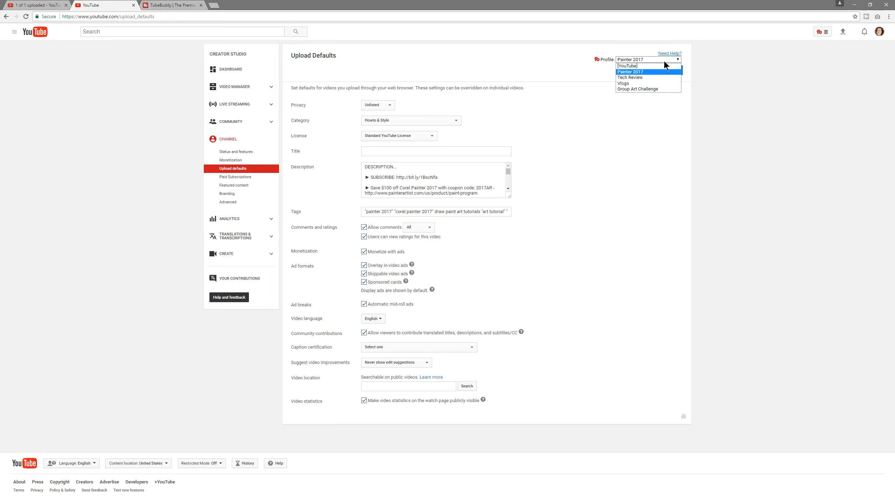
{"action": "left_click", "coordinate": [649, 78]}
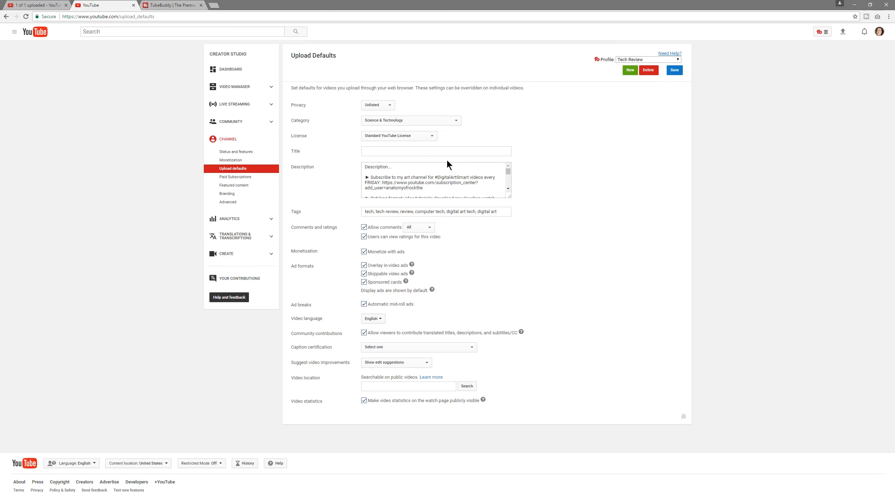
{"action": "left_click", "coordinate": [646, 60]}
{"action": "left_click", "coordinate": [635, 83]}
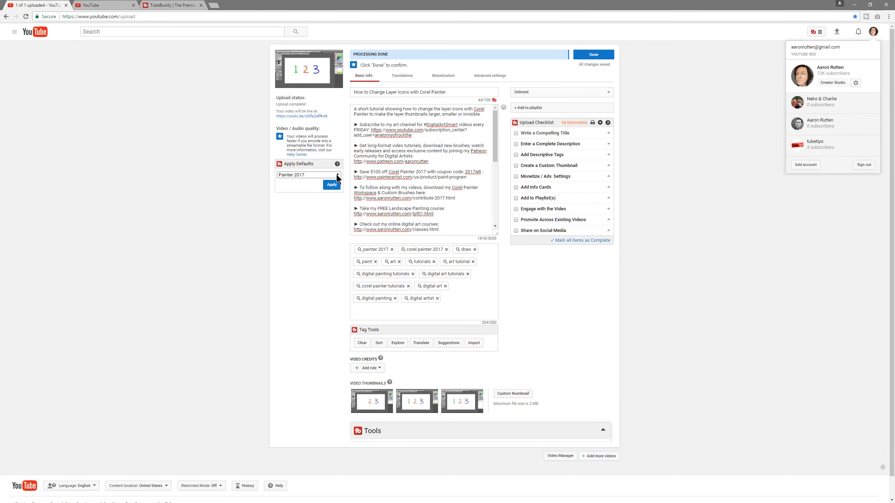
Step: Return to the uploaded video and apply the Painter 2017 defaults profile to it
{"action": "left_click", "coordinate": [337, 175]}
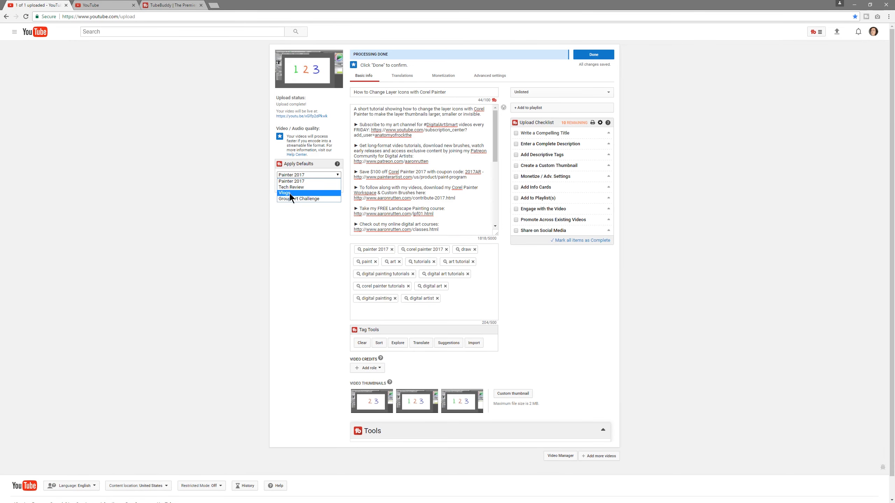
{"action": "left_click", "coordinate": [290, 193]}
{"action": "left_click", "coordinate": [331, 184]}
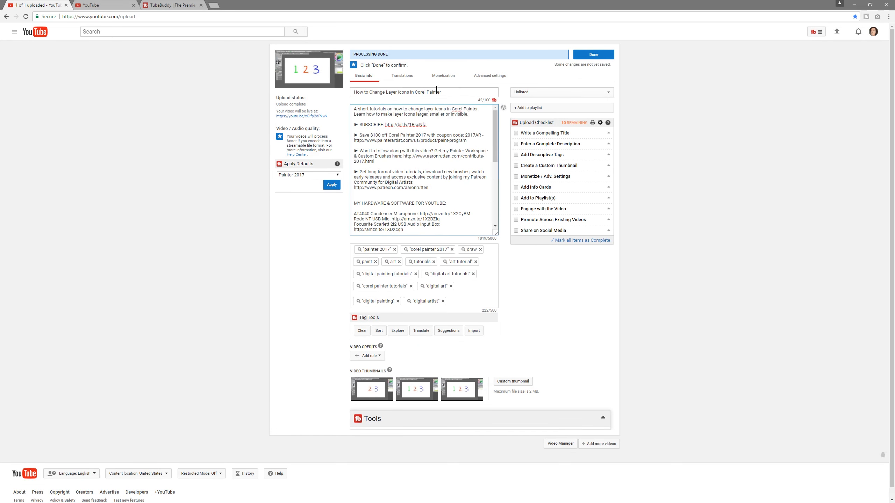
Step: Add the tags layer icons, how to change layer icons, corel painter layer icons, layers, digital art layers and corel painter layers
{"action": "left_click", "coordinate": [456, 301]}
{"action": "type", "text": "layer icons, how to change layer icons, corel painter layer icons"}
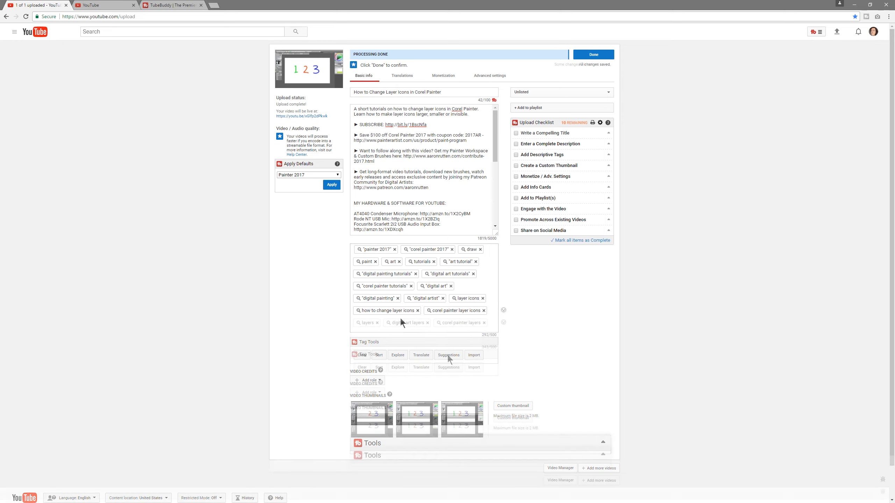
Step: Add the suggested tags corel painter, digital art, tutorial, digital painting, digital art tutorial and corel painter 2017
{"action": "left_click", "coordinate": [449, 367]}
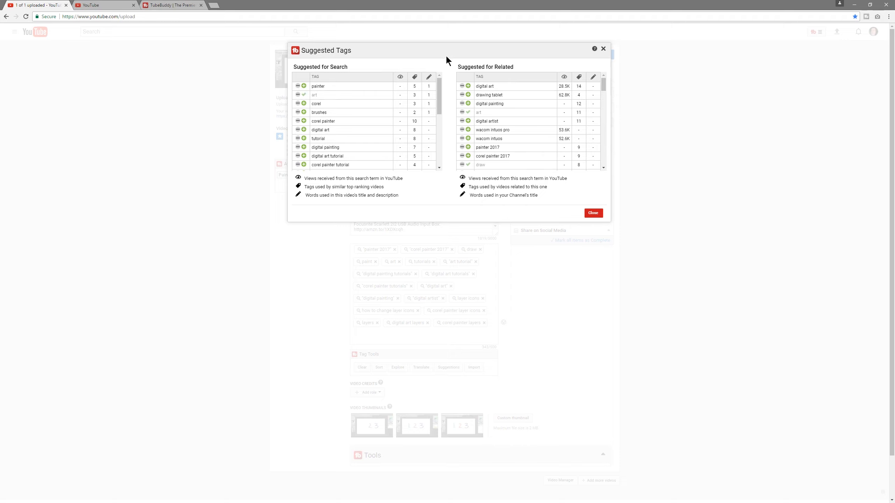
{"action": "left_click", "coordinate": [304, 121]}
{"action": "left_click", "coordinate": [304, 139]}
{"action": "left_click", "coordinate": [304, 148]}
{"action": "left_click", "coordinate": [304, 156]}
{"action": "left_click", "coordinate": [468, 156]}
{"action": "scroll", "coordinate": [600, 89], "scroll_direction": "down", "scroll_amount": 3}
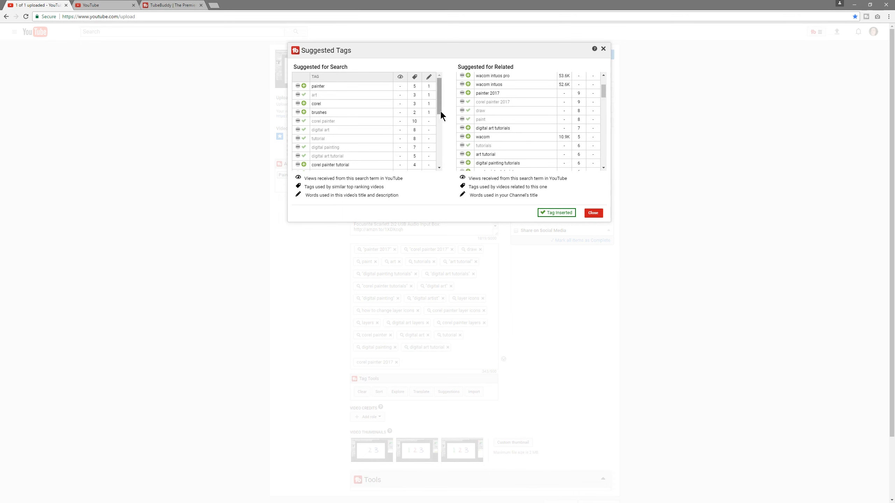
Step: Add the suggested tags corel painter tutorials, corel painter tutorial, digital art tutorials and layers palette, and close the suggestions
{"action": "left_click_drag", "start_coordinate": [437, 97], "coordinate": [438, 115]}
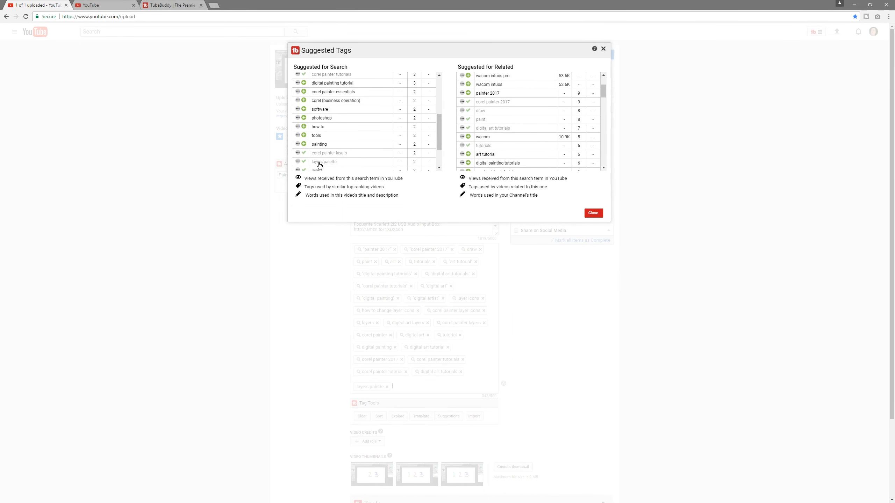
{"action": "left_click_drag", "start_coordinate": [438, 137], "coordinate": [441, 155]}
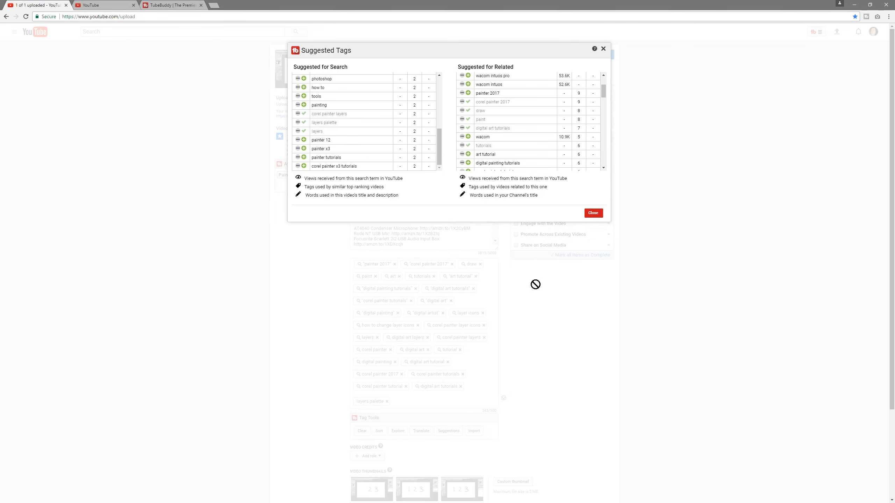
{"action": "left_click", "coordinate": [593, 213]}
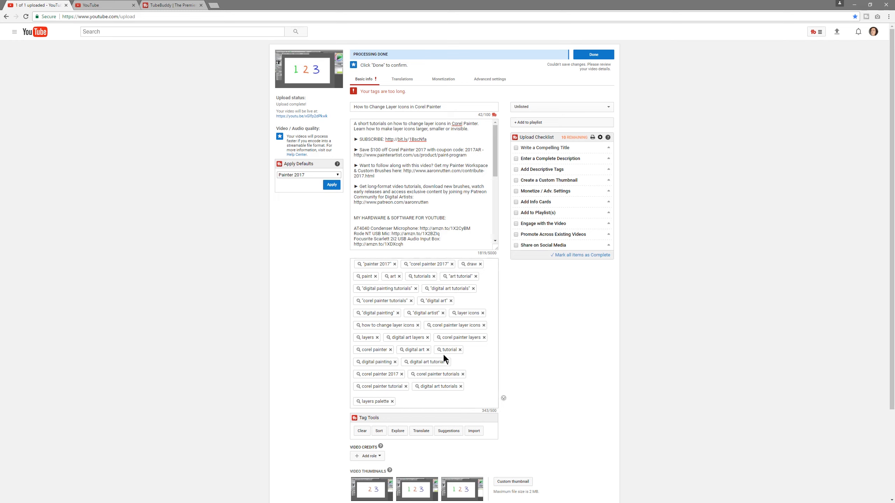
Step: Remove the quoted tags "digital painting tutorials", "digital art tutorials", "corel painter tutorials", "digital art", "digital painting", "digital artist", "painter 2017" and "corel painter 2017"
{"action": "left_click", "coordinate": [416, 288]}
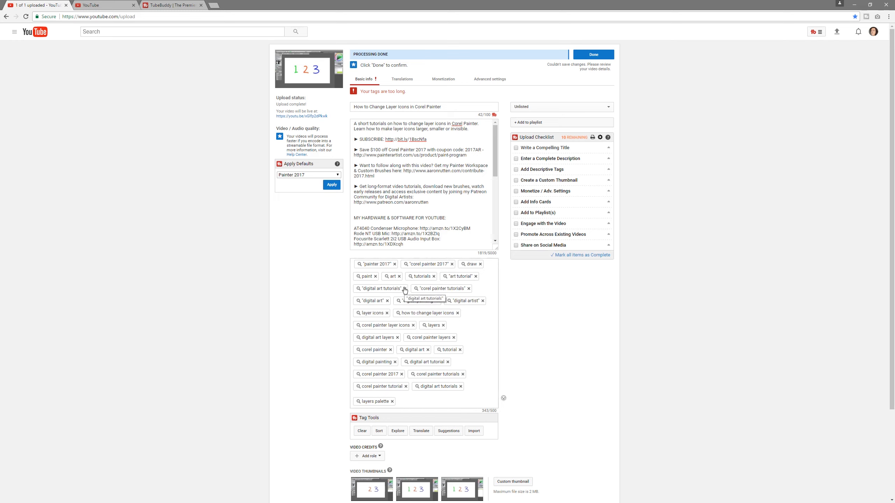
{"action": "left_click", "coordinate": [404, 288]}
{"action": "left_click", "coordinate": [410, 288]}
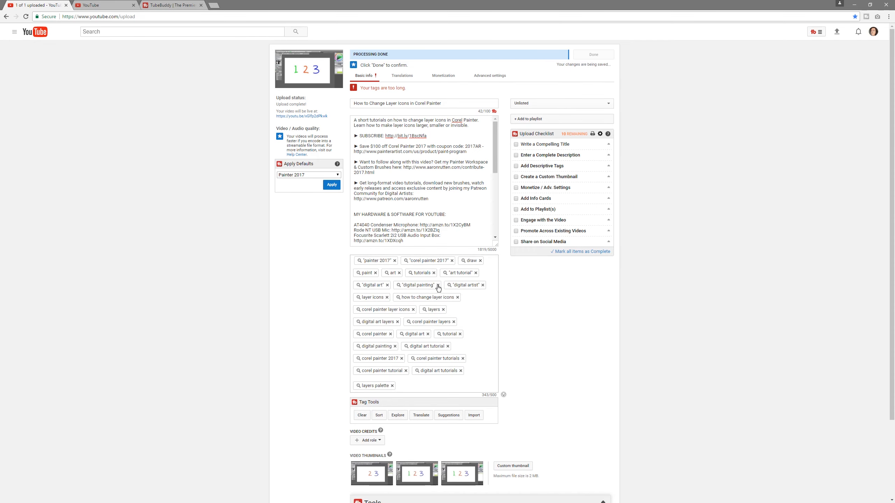
{"action": "left_click", "coordinate": [437, 287]}
{"action": "left_click", "coordinate": [388, 275]}
{"action": "left_click", "coordinate": [392, 274]}
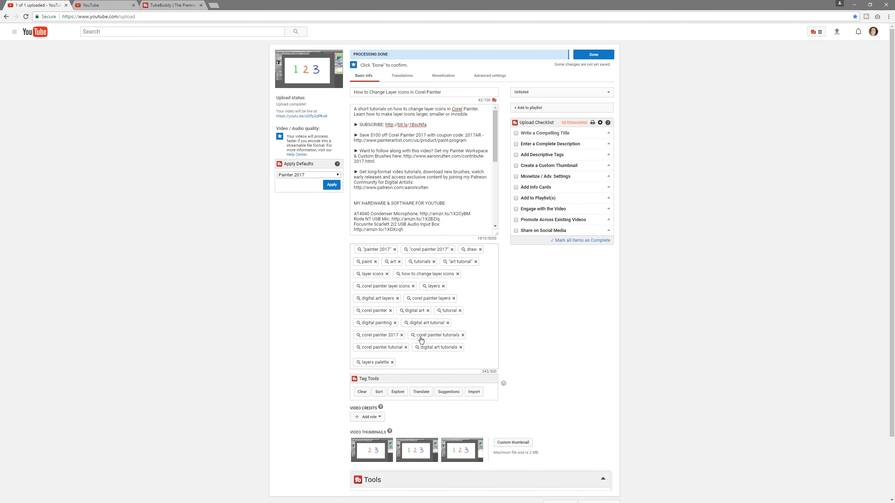
{"action": "left_click", "coordinate": [395, 249]}
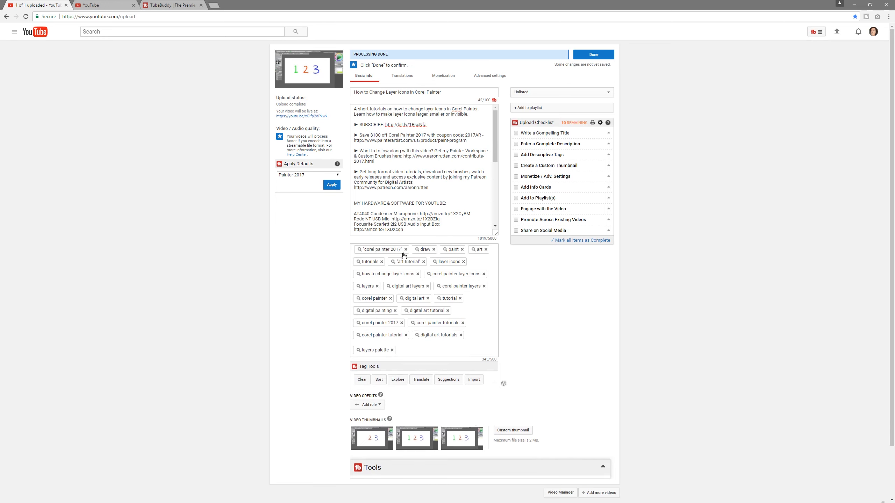
{"action": "left_click", "coordinate": [404, 250]}
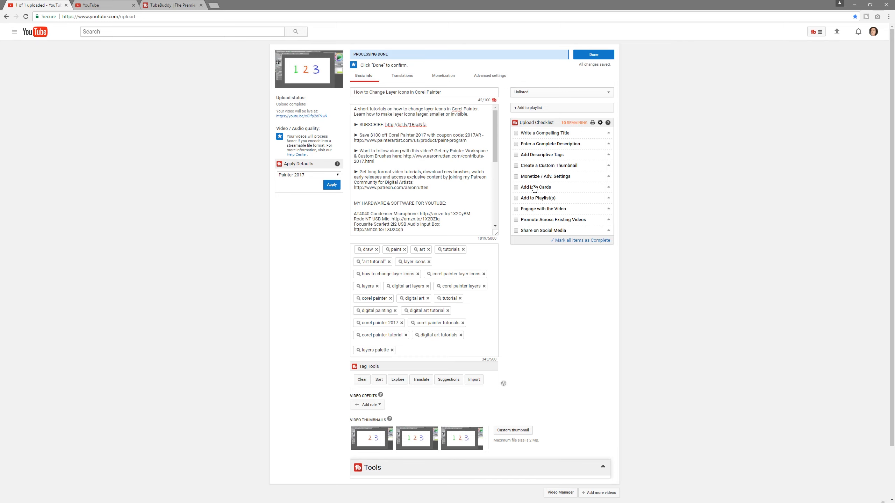
Step: Check the uploaded video's monetization options and advanced settings
{"action": "left_click", "coordinate": [443, 76]}
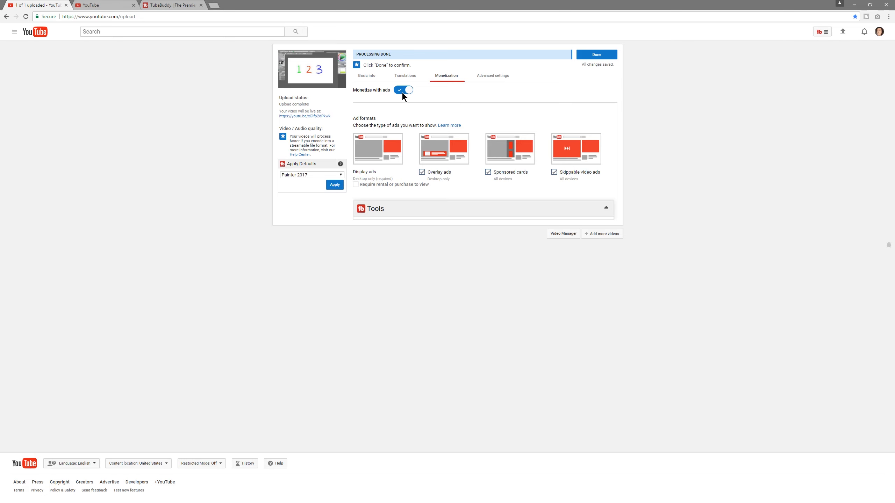
{"action": "left_click", "coordinate": [493, 75]}
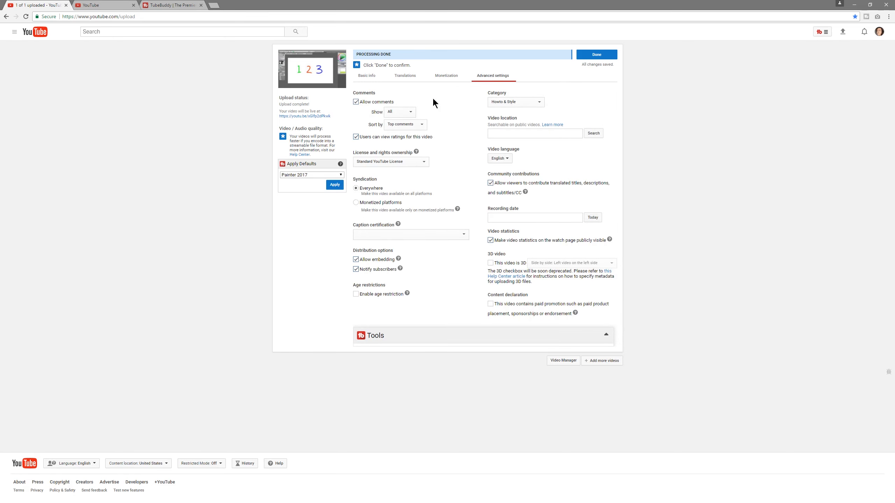
Step: Choose the third automatic thumbnail for the video and finish the upload
{"action": "left_click", "coordinate": [371, 76]}
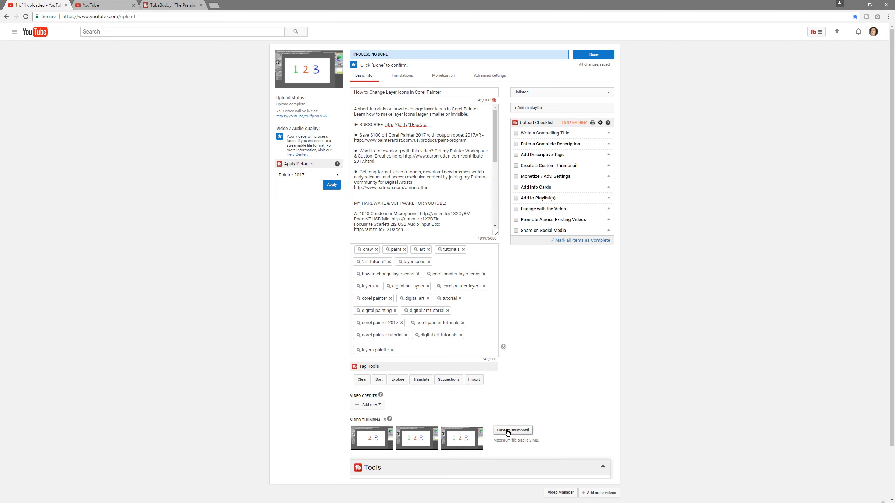
{"action": "left_click", "coordinate": [467, 443]}
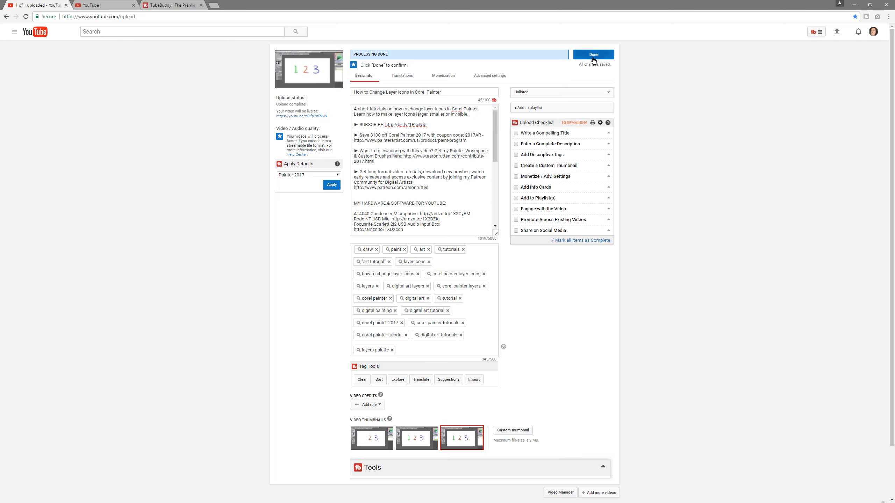
{"action": "left_click", "coordinate": [581, 55]}
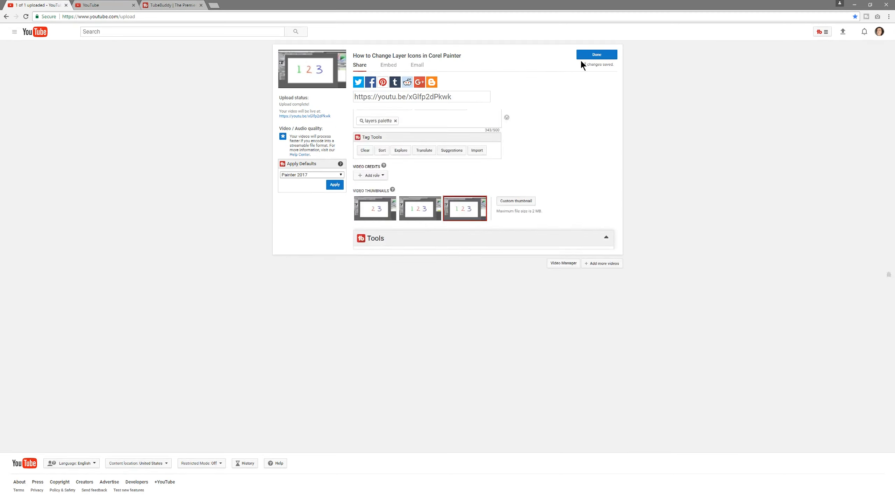
Step: Open the card editor of the uploaded layer icons video and set its timeline position to 0:03
{"action": "left_click", "coordinate": [426, 56]}
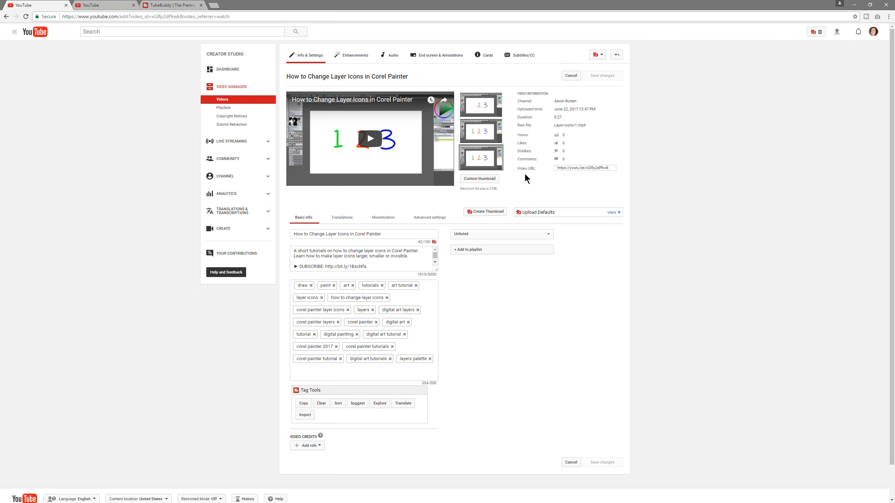
{"action": "left_click", "coordinate": [488, 56]}
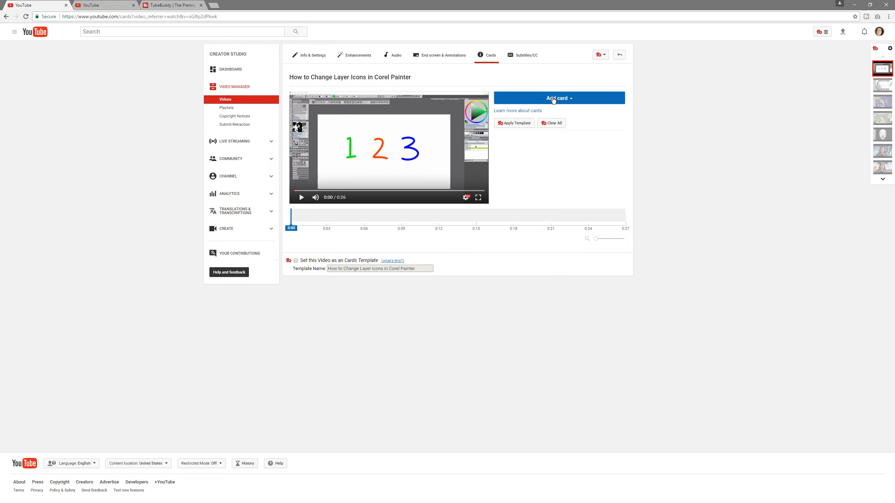
{"action": "left_click", "coordinate": [336, 216]}
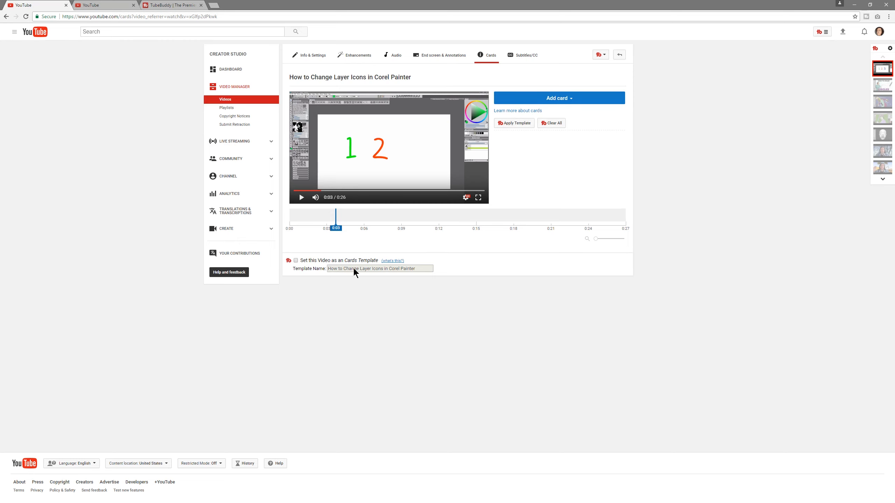
Step: Load the Corel Painter 2017 card template and toggle its associated website card off and on again
{"action": "left_click", "coordinate": [513, 123]}
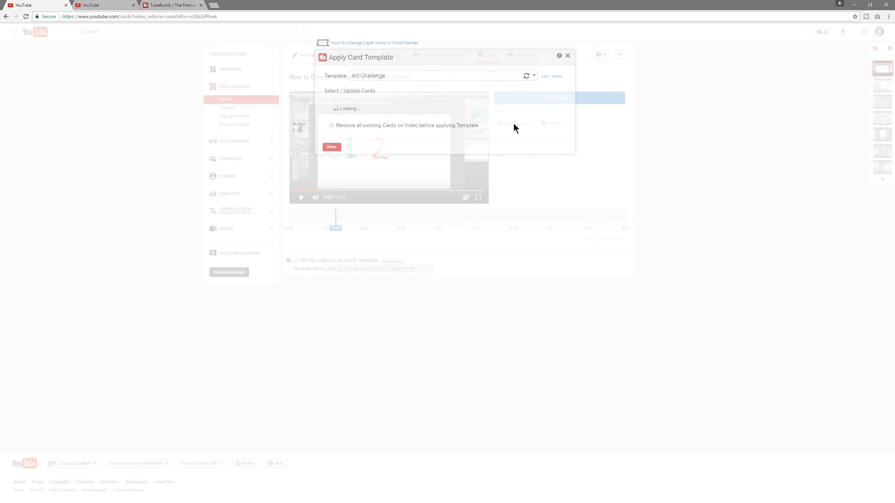
{"action": "left_click", "coordinate": [420, 76]}
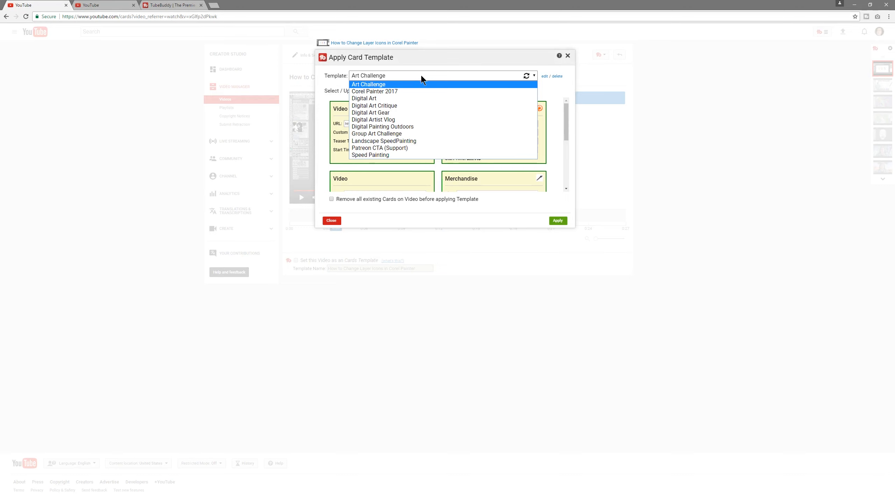
{"action": "left_click", "coordinate": [382, 91]}
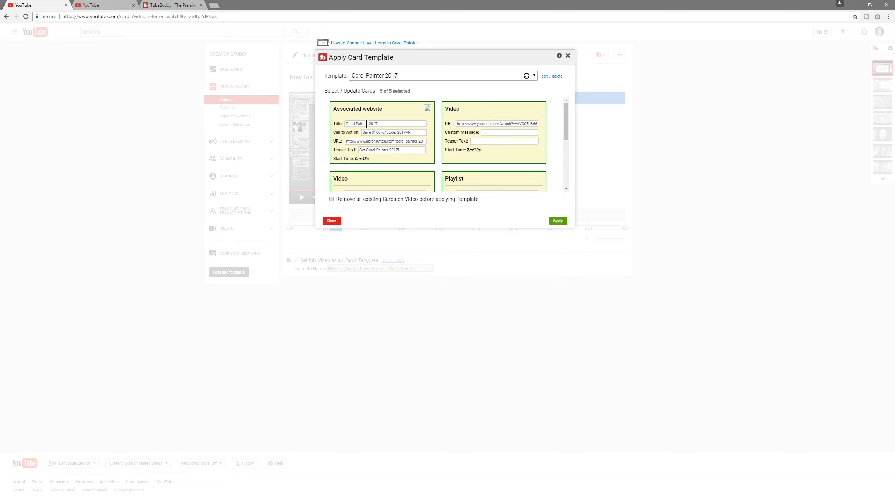
{"action": "left_click", "coordinate": [424, 119]}
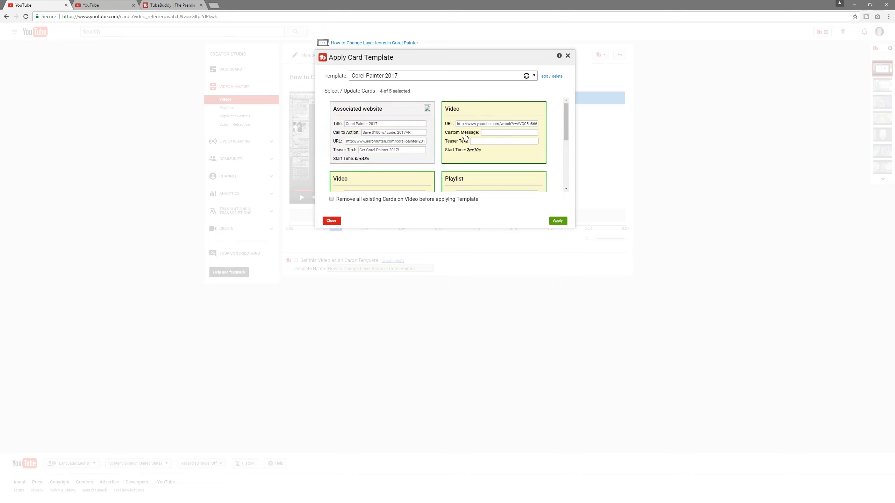
{"action": "left_click", "coordinate": [393, 111]}
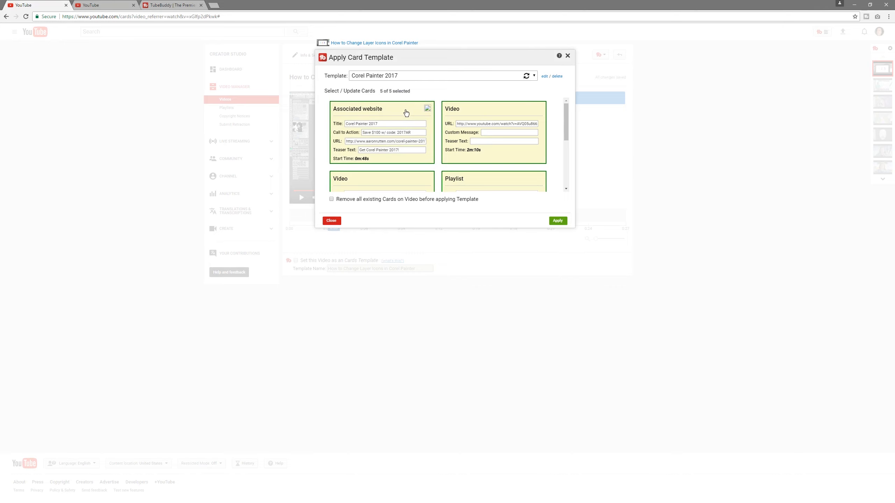
Step: Deselect every card of the Corel Painter 2017 template except the playlist card, apply it and reload the page
{"action": "left_click", "coordinate": [430, 110]}
{"action": "left_click", "coordinate": [443, 148]}
{"action": "left_click", "coordinate": [415, 178]}
{"action": "left_click", "coordinate": [462, 177]}
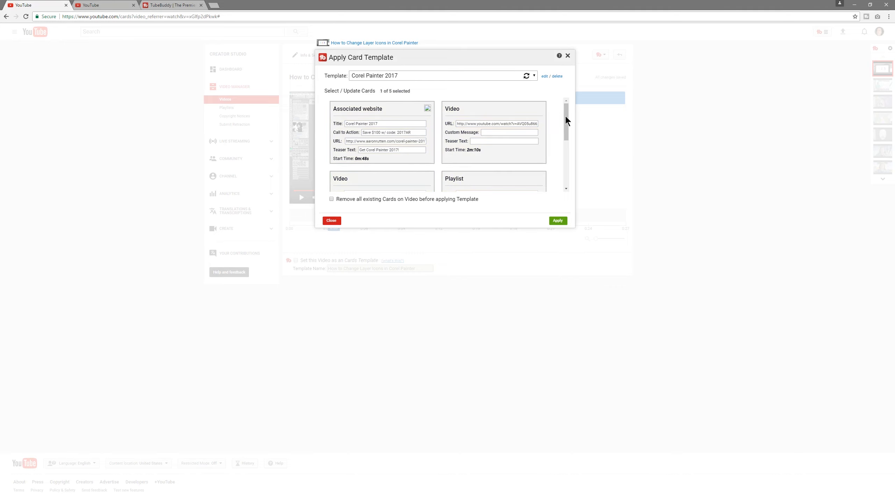
{"action": "left_click_drag", "start_coordinate": [564, 113], "coordinate": [563, 157]}
{"action": "left_click", "coordinate": [493, 148]}
{"action": "left_click", "coordinate": [410, 137]}
{"action": "scroll", "coordinate": [564, 134], "scroll_direction": "up", "scroll_amount": 3}
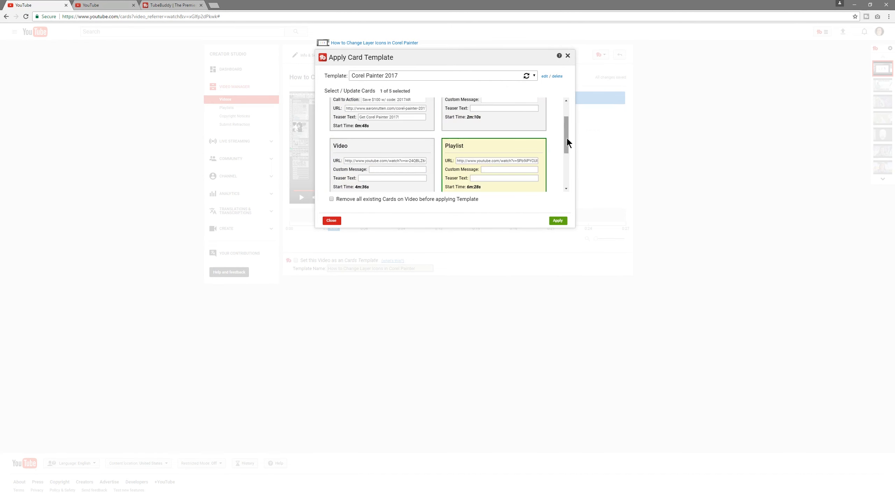
{"action": "left_click", "coordinate": [557, 220]}
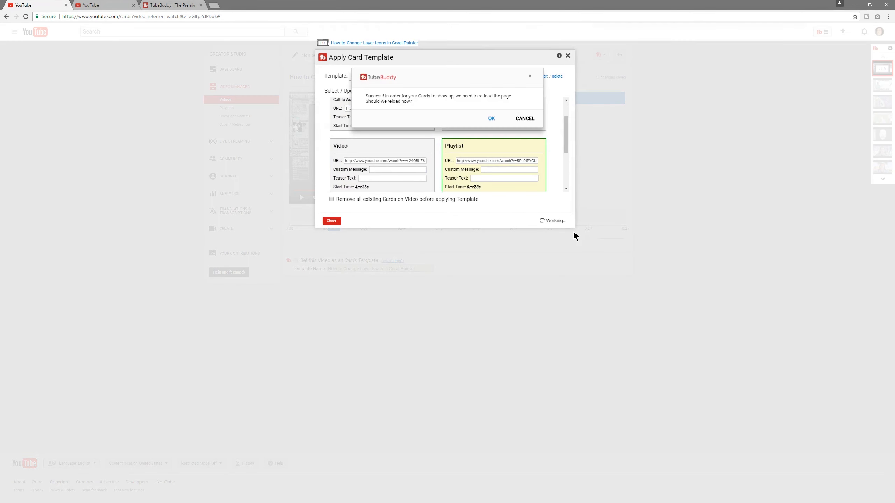
{"action": "left_click", "coordinate": [490, 118]}
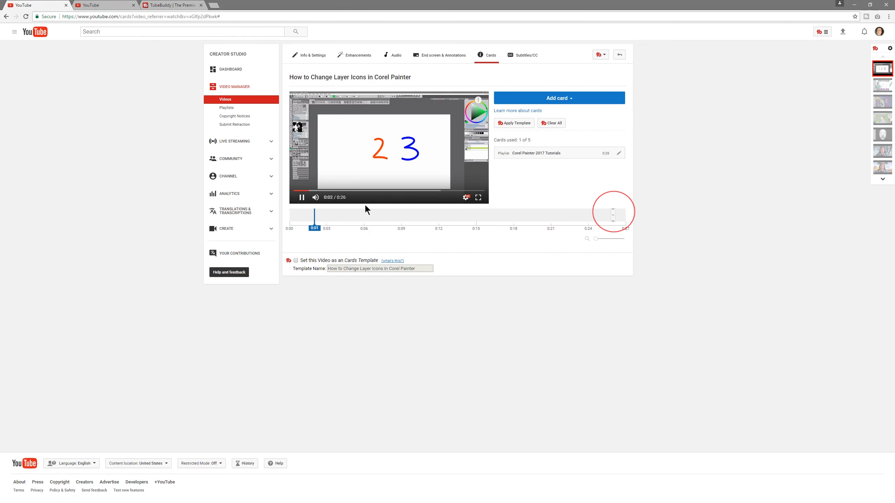
Step: Apply all cards of the Speed Painting template, removing the cards already on the video first
{"action": "left_click", "coordinate": [519, 123]}
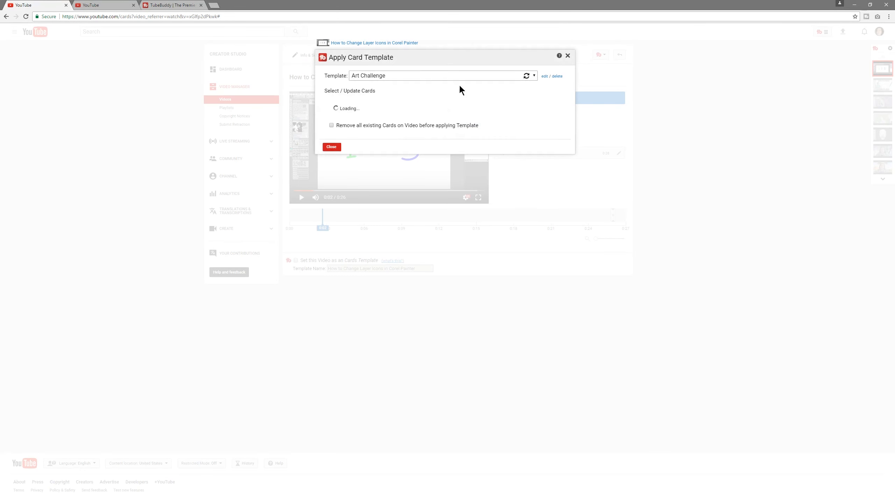
{"action": "left_click", "coordinate": [422, 75]}
{"action": "left_click", "coordinate": [378, 156]}
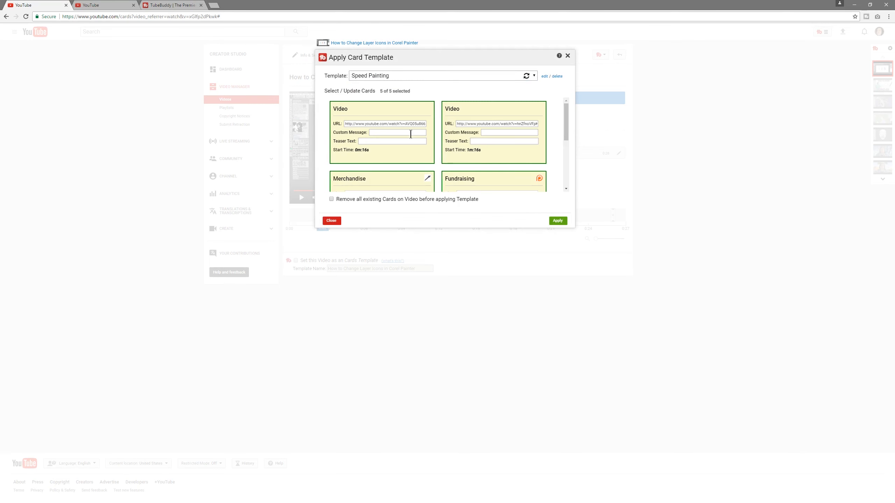
{"action": "left_click_drag", "start_coordinate": [564, 113], "coordinate": [566, 131]}
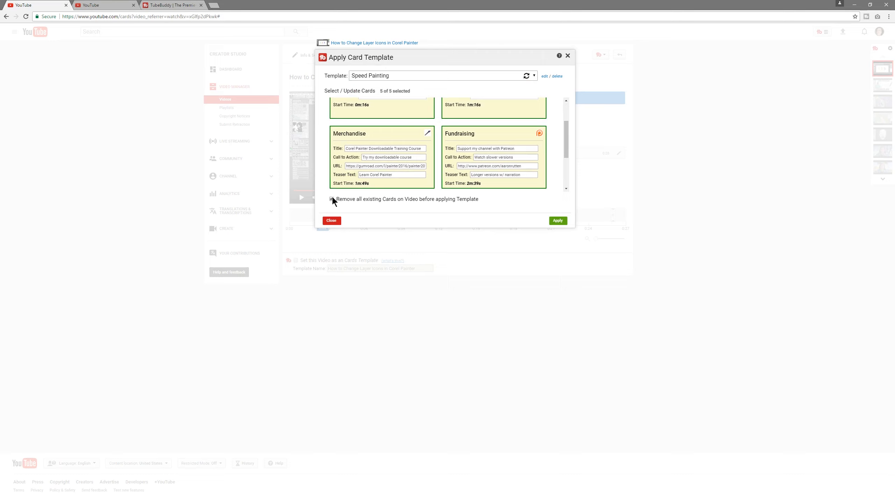
{"action": "left_click", "coordinate": [557, 220]}
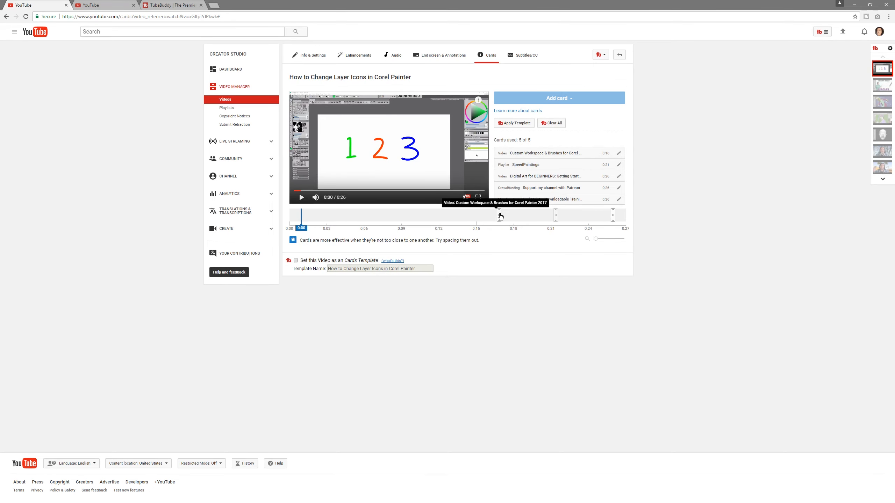
Step: Spread the five cards along the video's timeline at about 0:03, 0:09, 0:15, 0:19 and 0:25
{"action": "left_click_drag", "start_coordinate": [500, 216], "coordinate": [328, 216]}
{"action": "left_click_drag", "start_coordinate": [555, 215], "coordinate": [404, 215]}
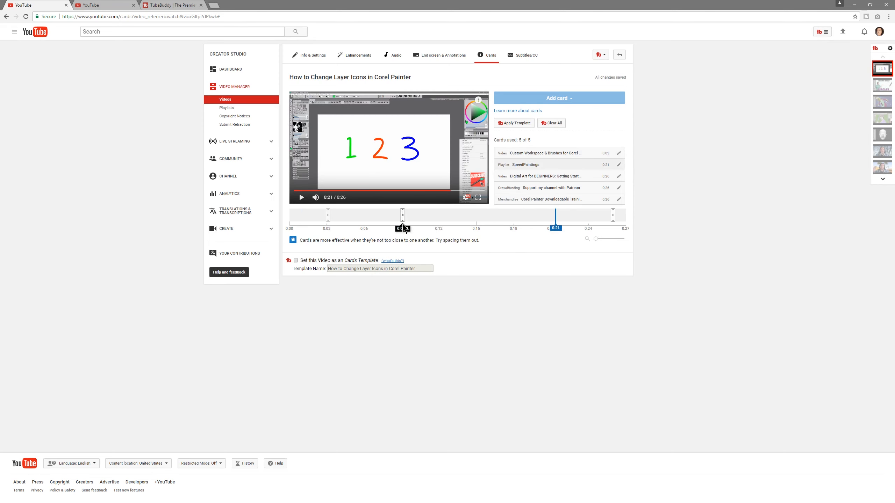
{"action": "left_click_drag", "start_coordinate": [611, 218], "coordinate": [480, 217]}
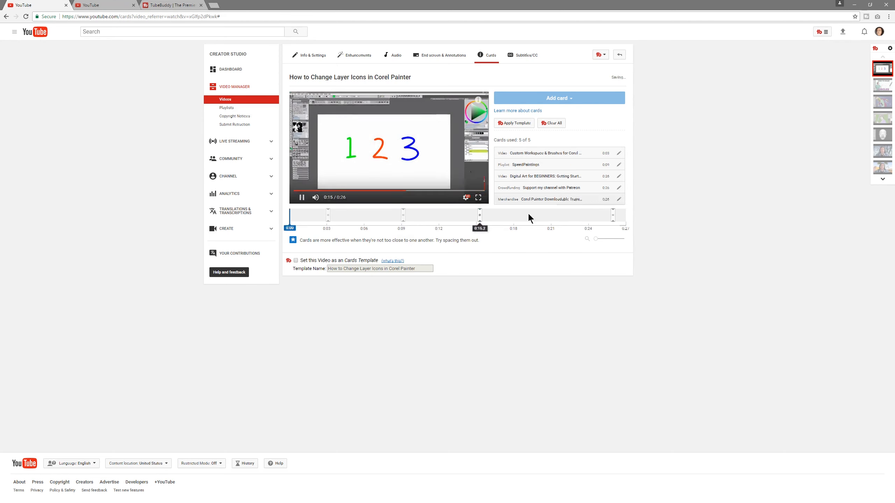
{"action": "left_click_drag", "start_coordinate": [613, 216], "coordinate": [533, 219]}
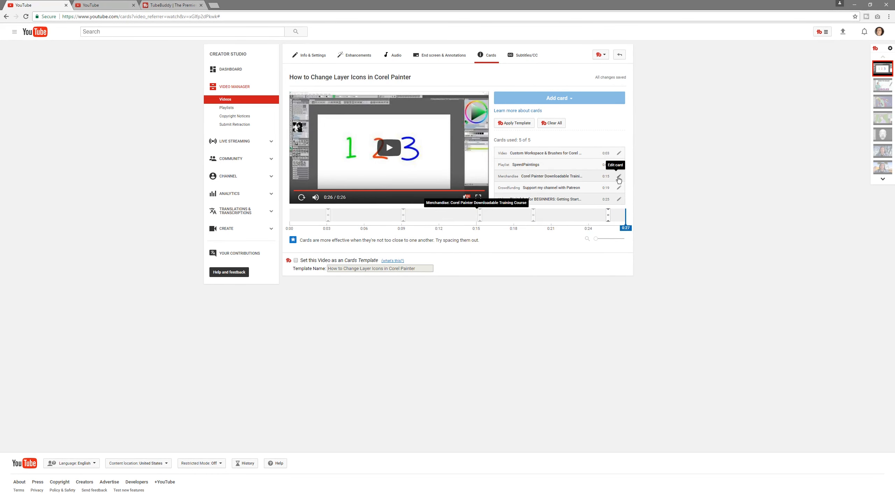
Step: Delete the Patreon crowdfunding card and the custom workspace and brushes video card
{"action": "left_click", "coordinate": [618, 188]}
{"action": "left_click", "coordinate": [487, 329]}
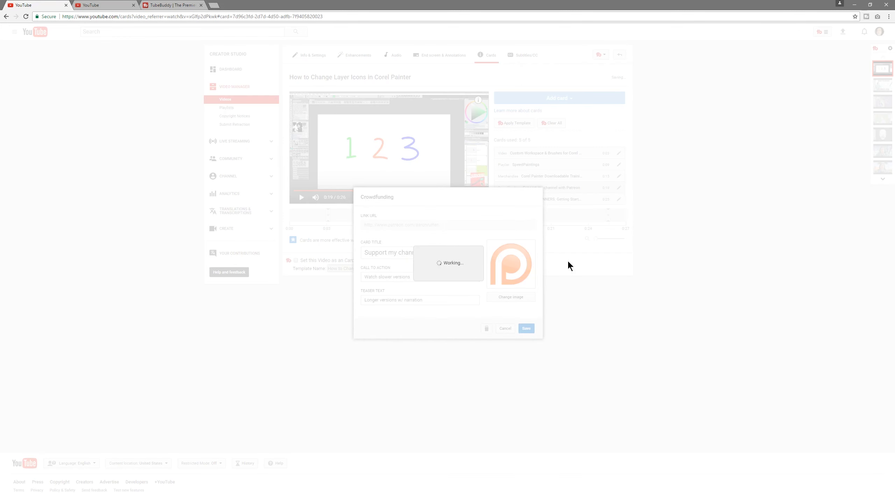
{"action": "left_click", "coordinate": [618, 153]}
{"action": "left_click", "coordinate": [487, 342]}
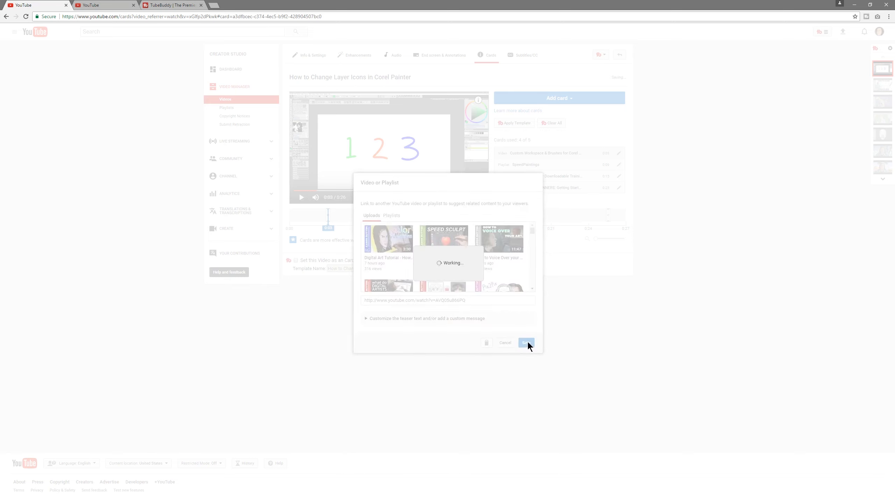
Step: Move the merchandise card to 0:14, the Digital Art for Beginners card to 0:26 and the SpeedPaintings playlist card to 0:01
{"action": "left_click_drag", "start_coordinate": [480, 216], "coordinate": [469, 216]}
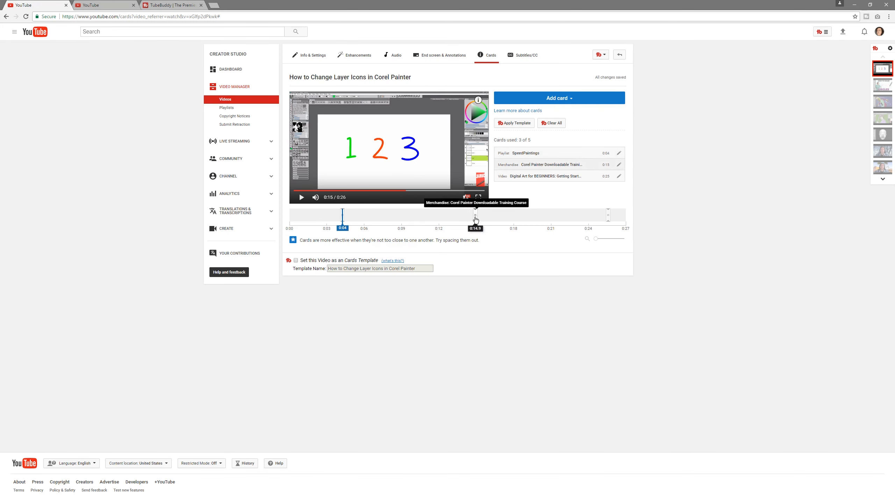
{"action": "left_click_drag", "start_coordinate": [608, 216], "coordinate": [615, 216]}
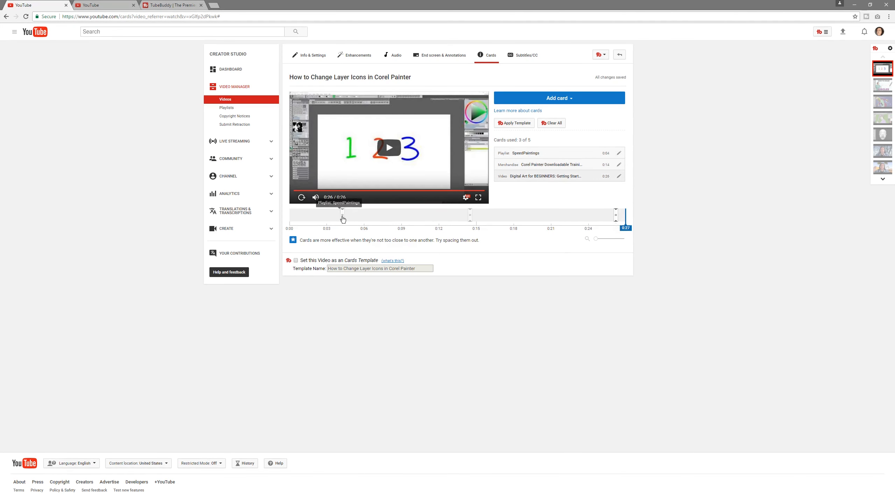
{"action": "left_click_drag", "start_coordinate": [342, 215], "coordinate": [306, 215]}
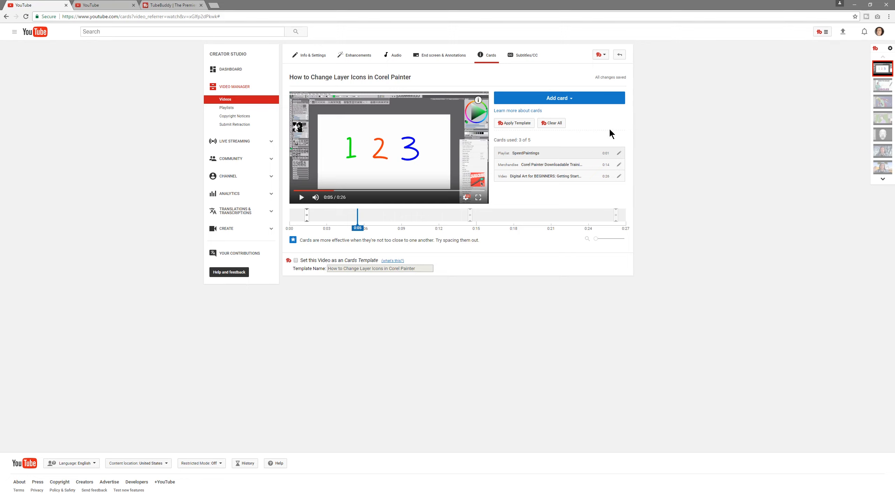
{"action": "left_click", "coordinate": [514, 123]}
{"action": "left_click", "coordinate": [434, 76]}
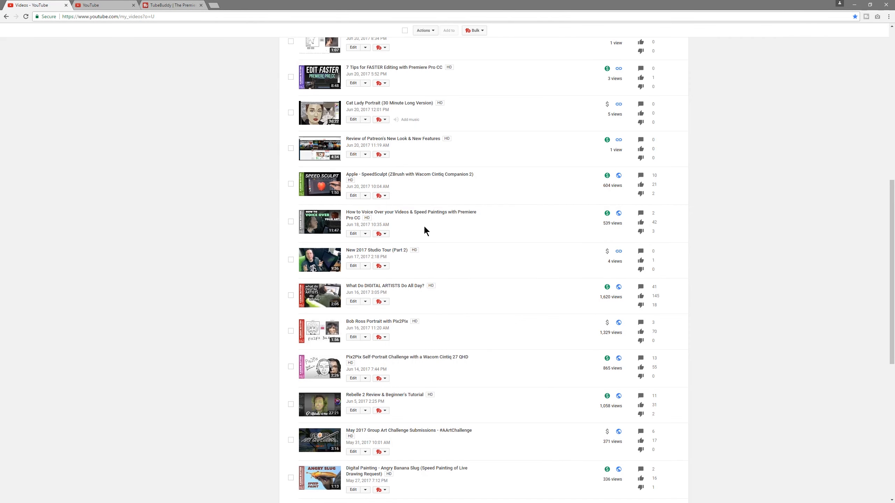
Step: Open the video "How to Voice Over your Videos & Speed Paintings with Premiere Pro CC" for editing
{"action": "left_click", "coordinate": [353, 234]}
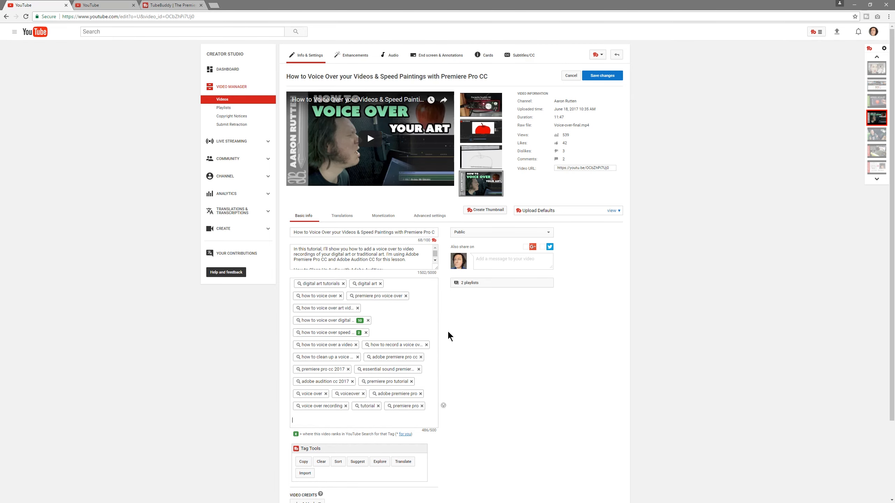
Step: Try to move the tag "how to record a voice over" to the front of the video's tag order
{"action": "left_click", "coordinate": [337, 461]}
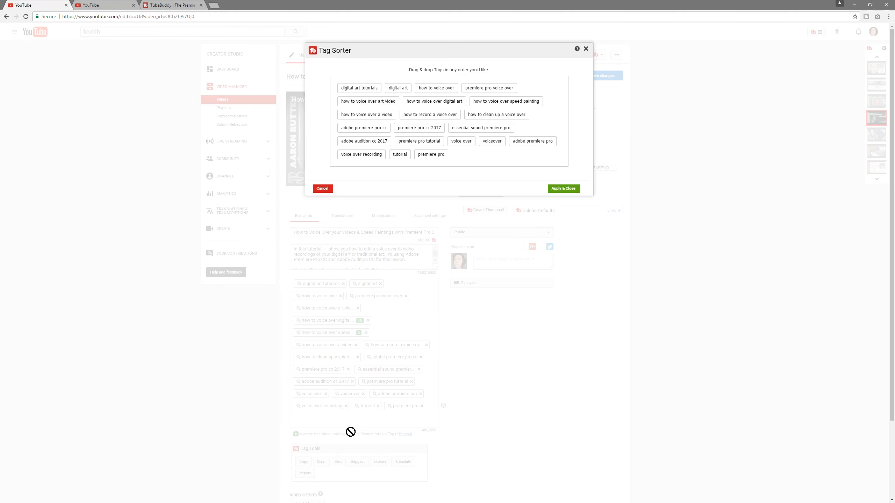
{"action": "left_click_drag", "start_coordinate": [427, 114], "coordinate": [341, 88]}
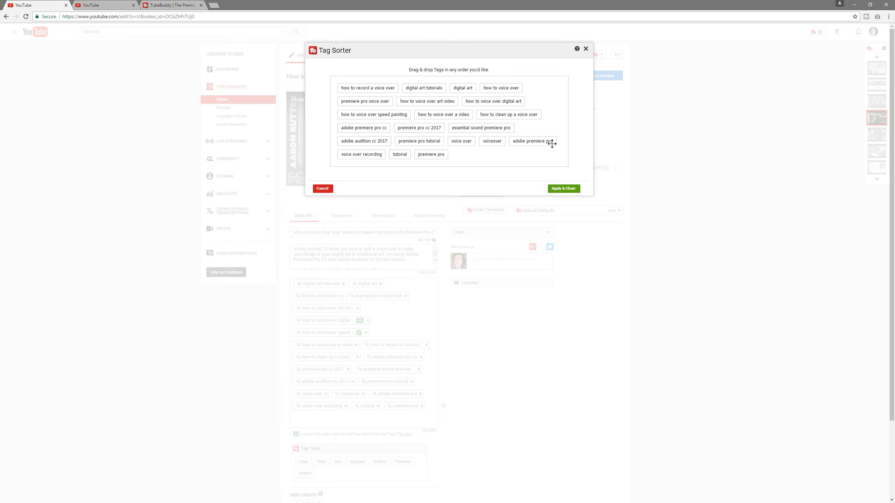
{"action": "left_click", "coordinate": [323, 188]}
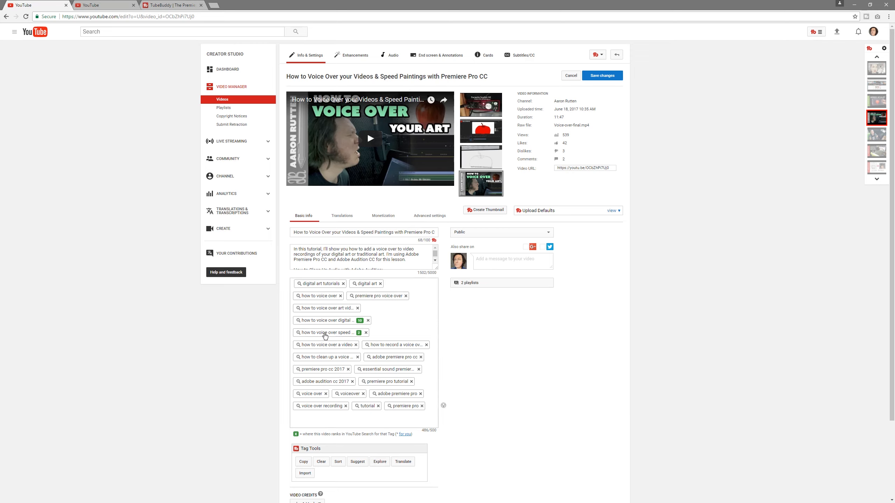
Step: Explore the tag "how to voice over speed painting", checking its most used tags, trending queries and auto-suggestions, and close the explorer
{"action": "left_click", "coordinate": [320, 335]}
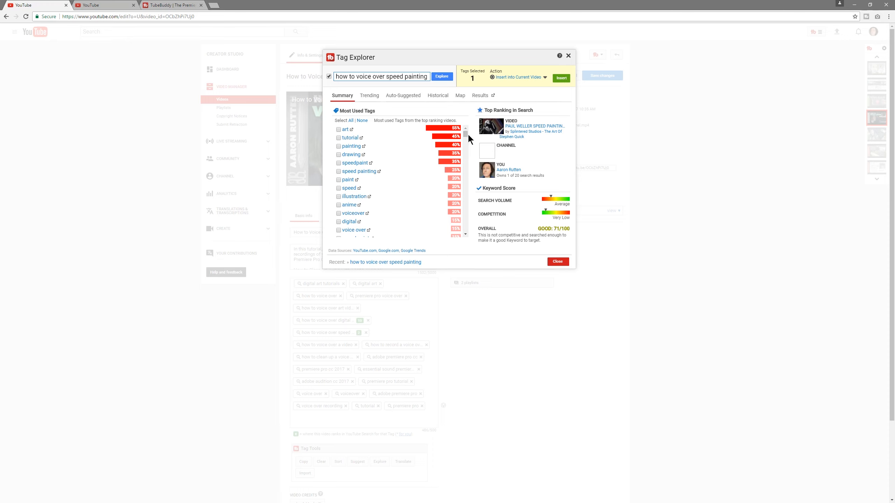
{"action": "left_click_drag", "start_coordinate": [466, 132], "coordinate": [463, 156]}
{"action": "left_click", "coordinate": [369, 96]}
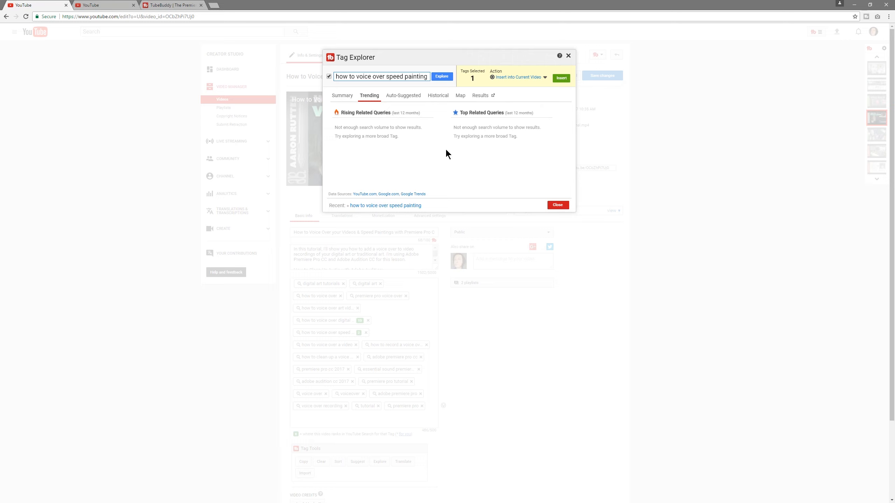
{"action": "left_click", "coordinate": [404, 96]}
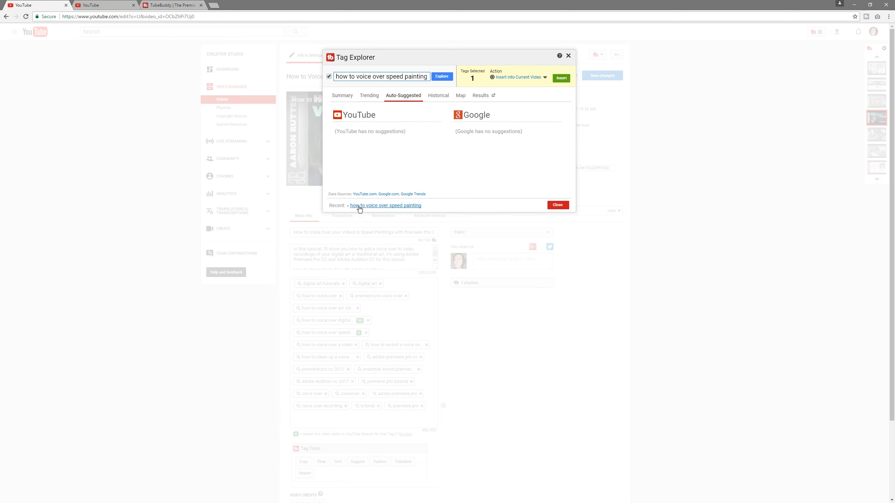
{"action": "left_click", "coordinate": [557, 206]}
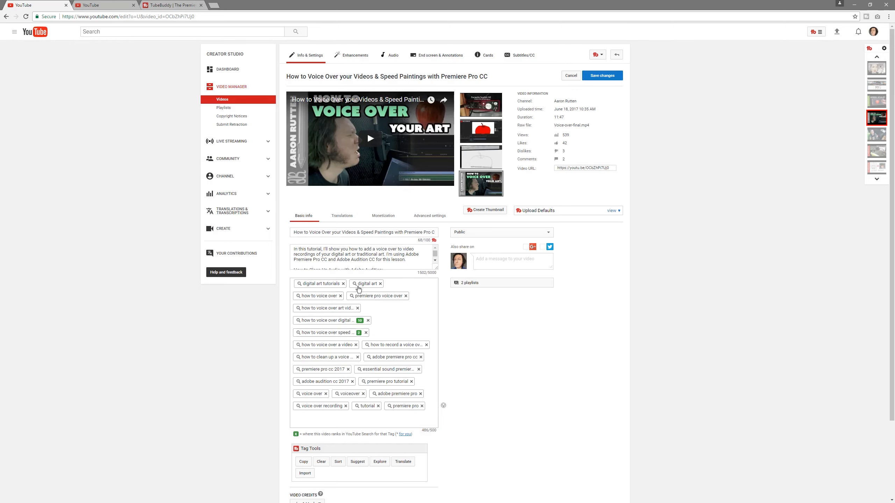
Step: Explore the tag "how to voice over" and insert the suggested tag "how to voice over youtube videos" into the current video
{"action": "left_click", "coordinate": [323, 295]}
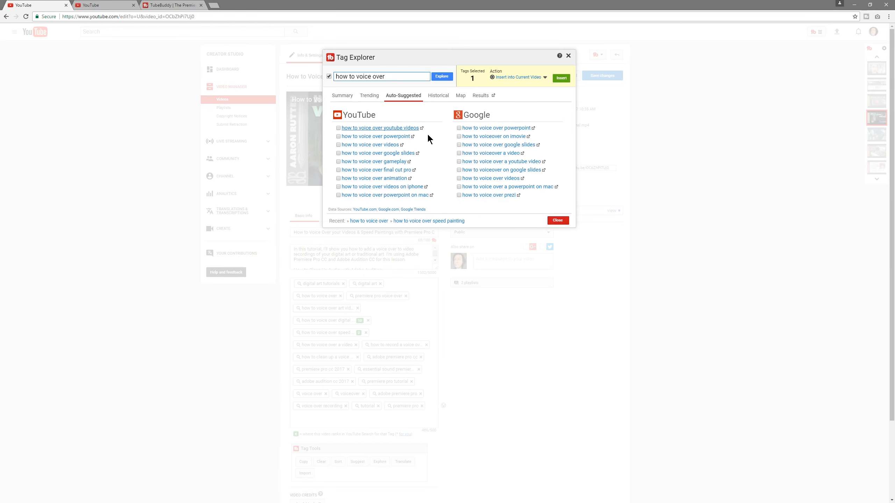
{"action": "left_click", "coordinate": [338, 128]}
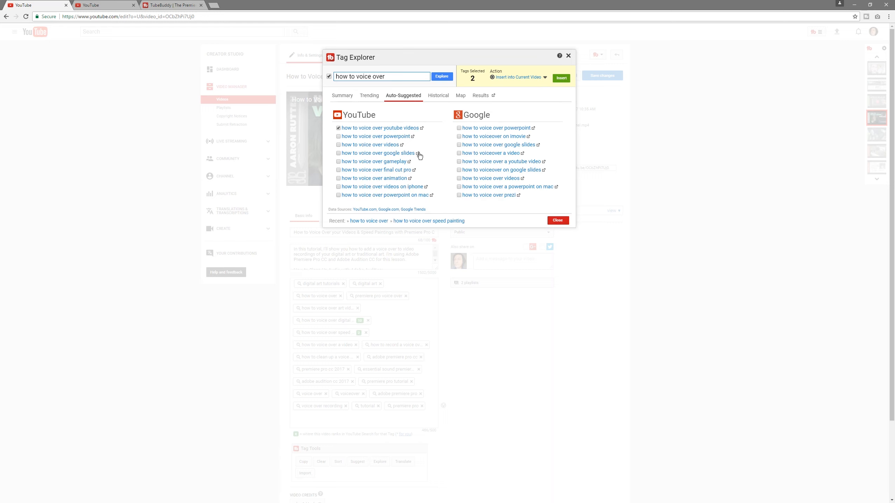
{"action": "left_click", "coordinate": [561, 79]}
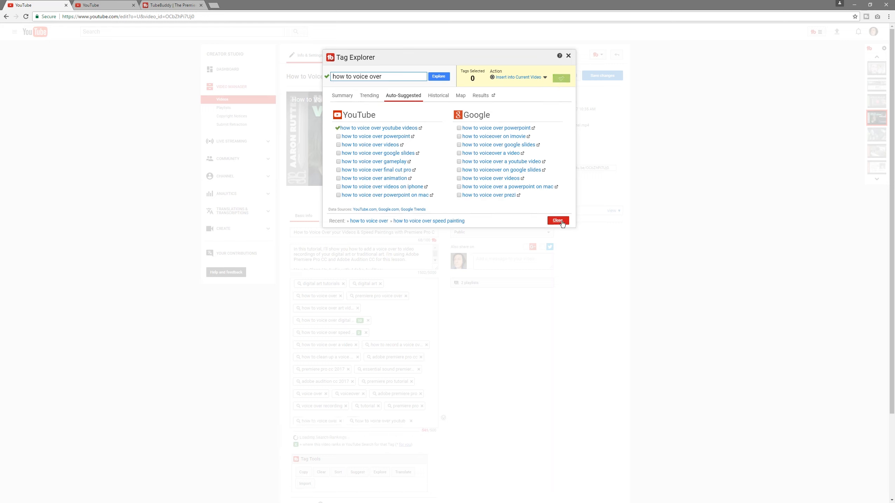
{"action": "left_click", "coordinate": [534, 334]}
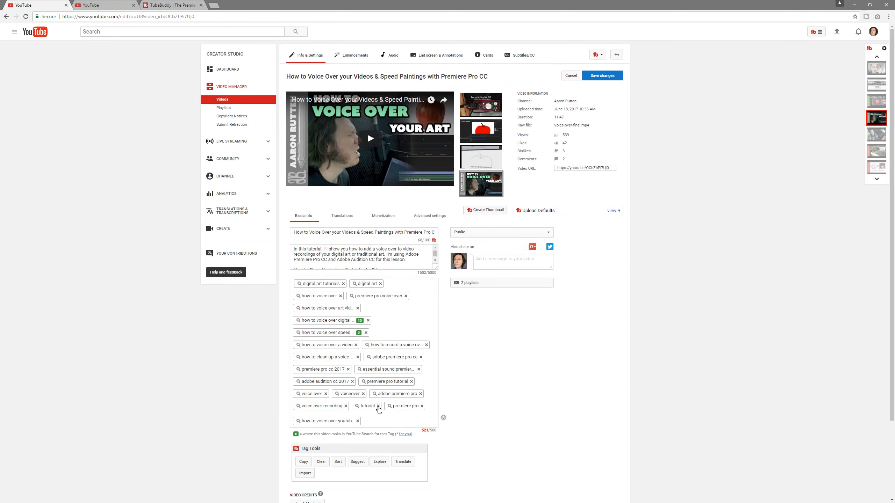
Step: Remove the tags "tutorial", "voiceover" and "digital art" from the video and save the changes
{"action": "left_click", "coordinate": [378, 406]}
{"action": "left_click", "coordinate": [363, 393]}
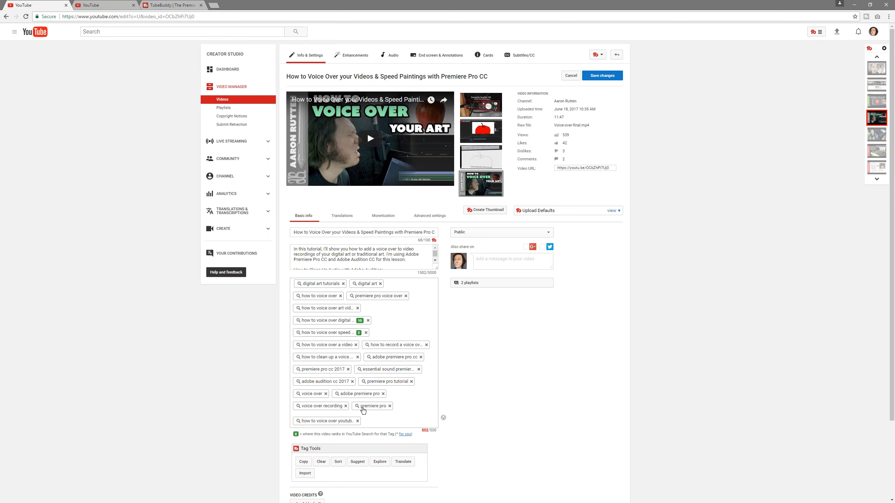
{"action": "left_click", "coordinate": [381, 284]}
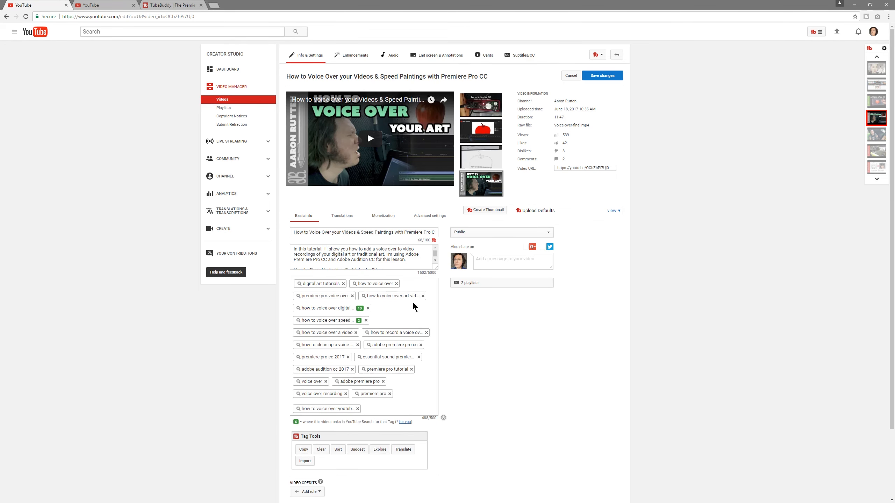
{"action": "left_click", "coordinate": [597, 77]}
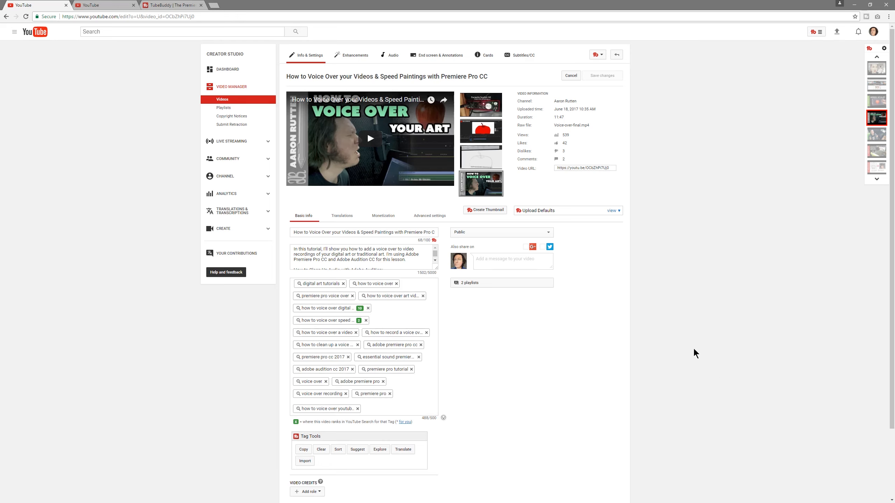
Step: Examine the video's TubeBuddy tools, comment filters, analytics links and info, and close the extra video tabs
{"action": "left_click", "coordinate": [599, 55]}
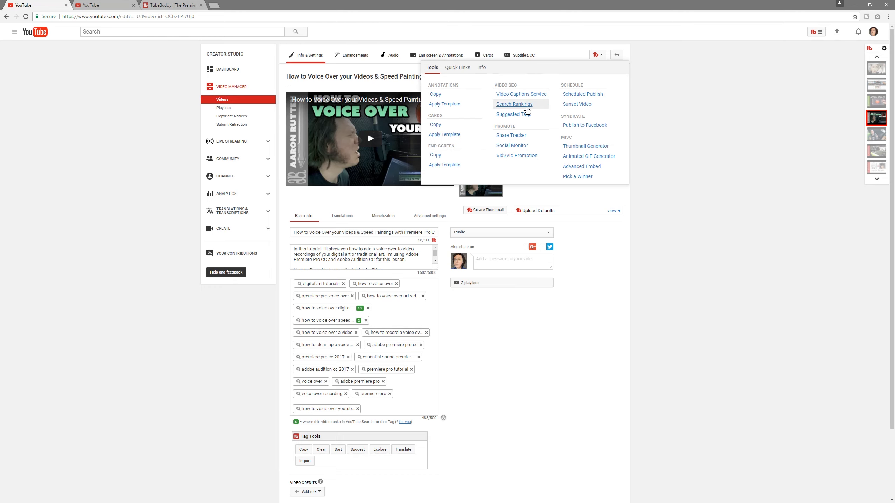
{"action": "left_click", "coordinate": [527, 106]}
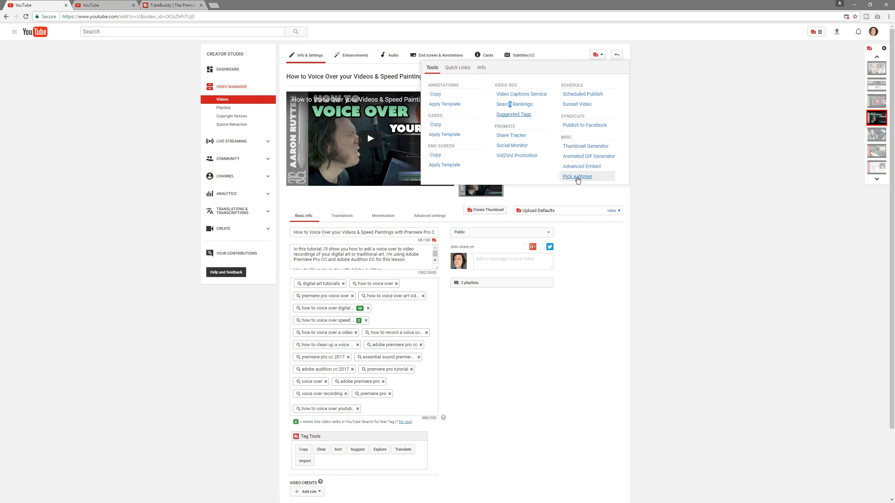
{"action": "left_click", "coordinate": [458, 68]}
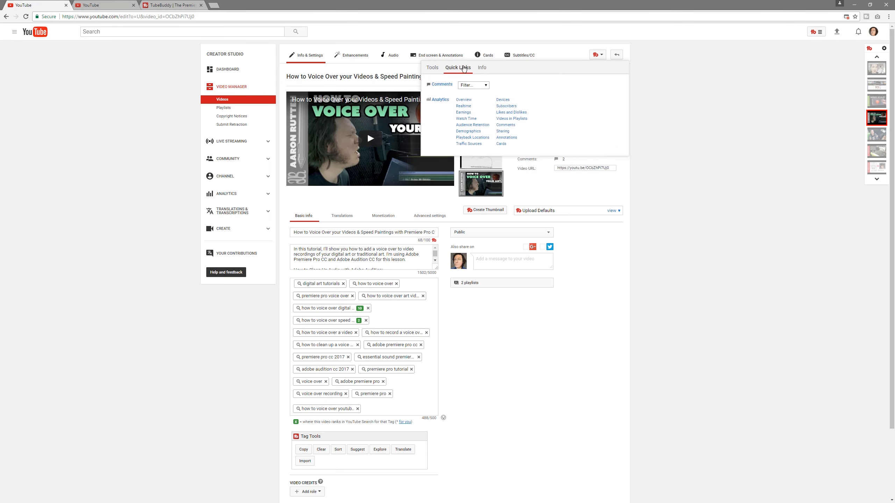
{"action": "left_click", "coordinate": [483, 86]}
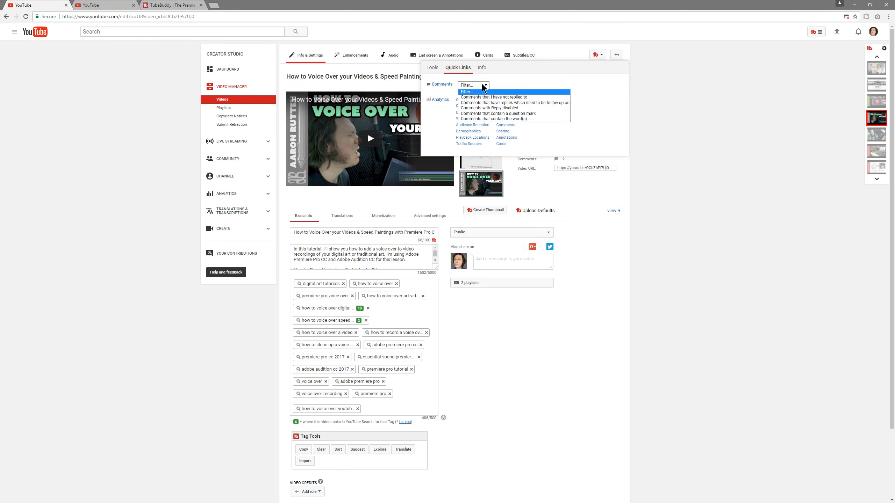
{"action": "left_click", "coordinate": [484, 85]}
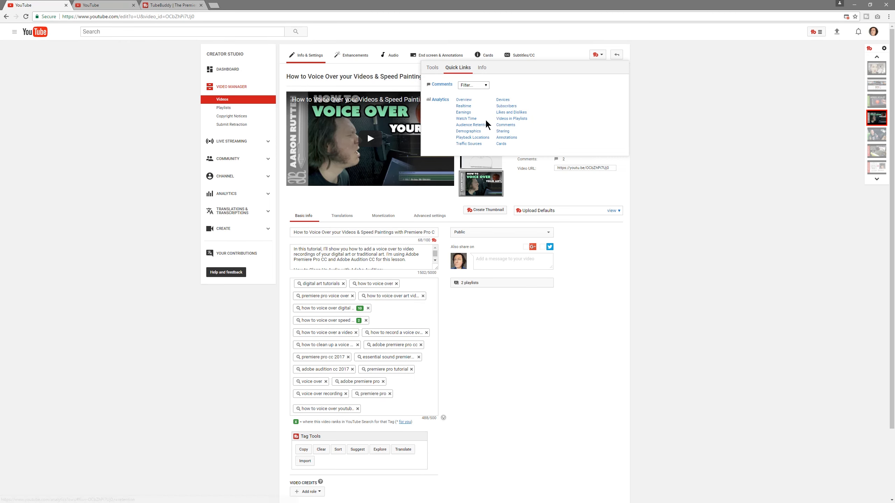
{"action": "left_click", "coordinate": [482, 68]}
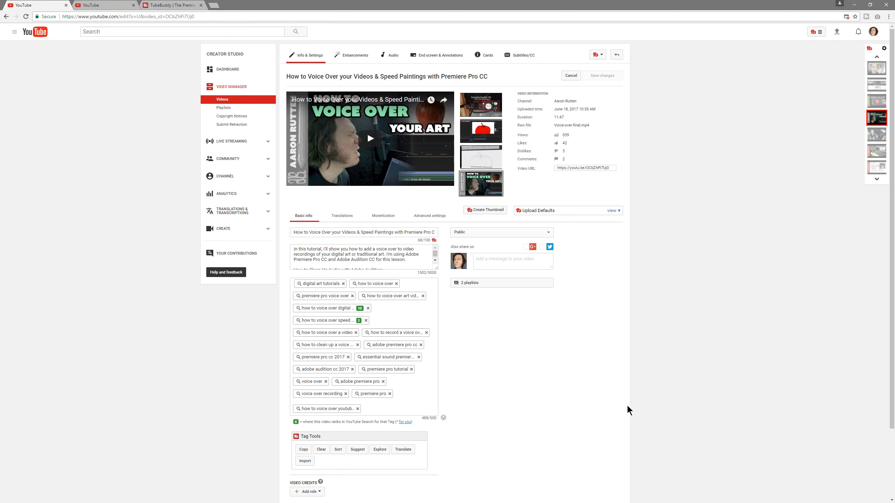
{"action": "key", "text": "ctrl+w"}
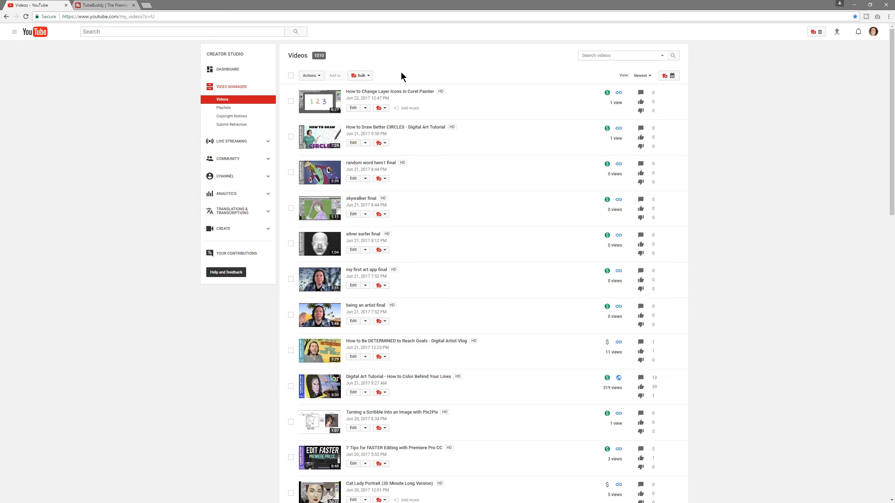
Step: Set up a scheduled publish of "How to Change Layer Icons in Corel Painter" for 07/05/2017 at 5:30 AM Pacific Time as Public
{"action": "left_click", "coordinate": [385, 110]}
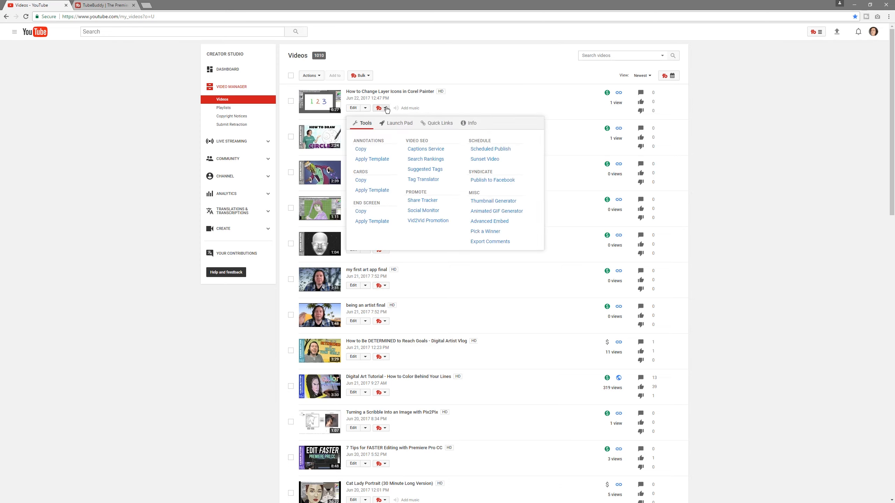
{"action": "left_click", "coordinate": [385, 110]}
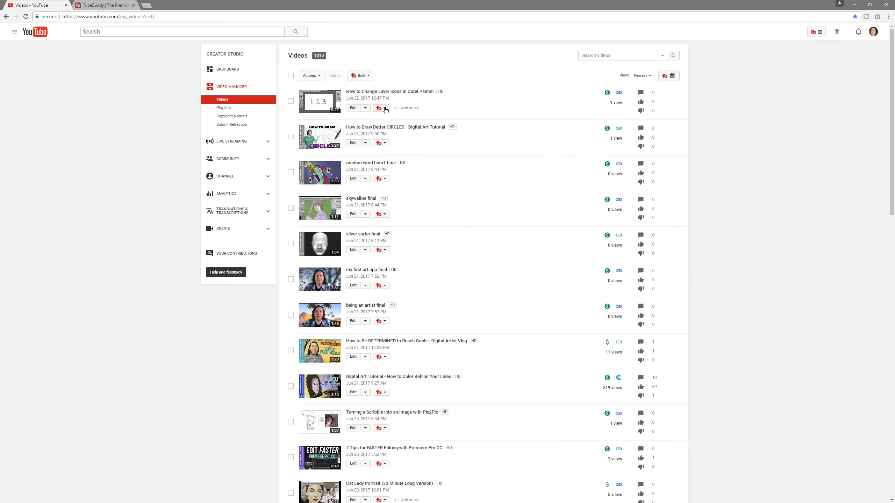
{"action": "left_click", "coordinate": [385, 110]}
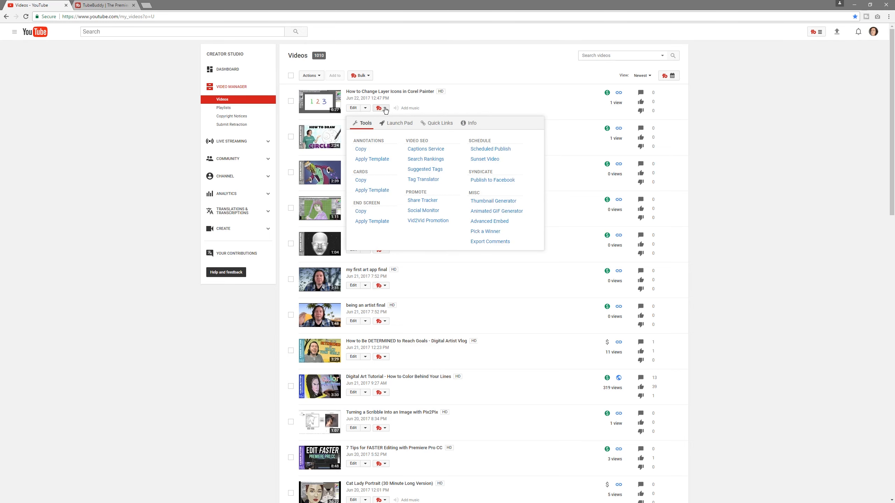
{"action": "left_click", "coordinate": [488, 150]}
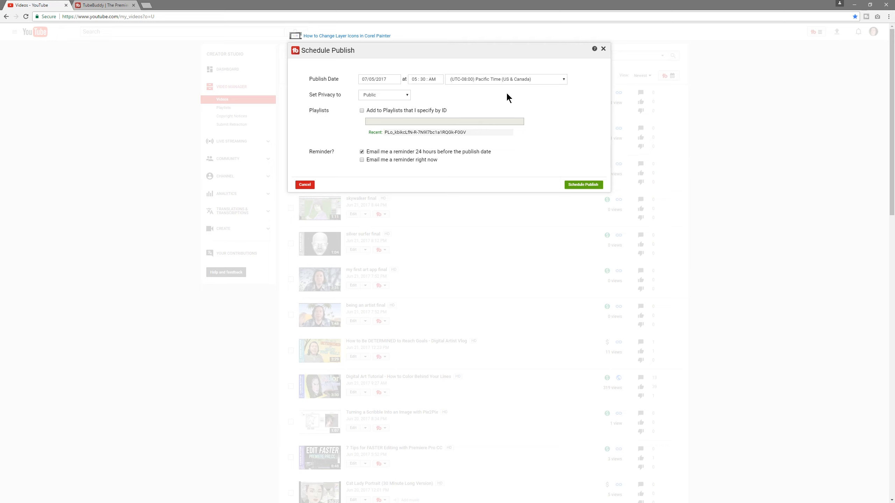
{"action": "left_click", "coordinate": [372, 78]}
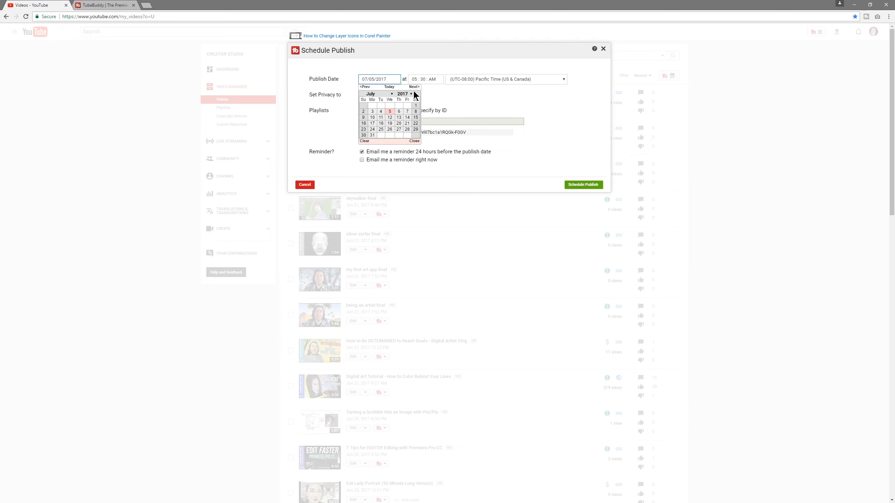
{"action": "left_click", "coordinate": [417, 80]}
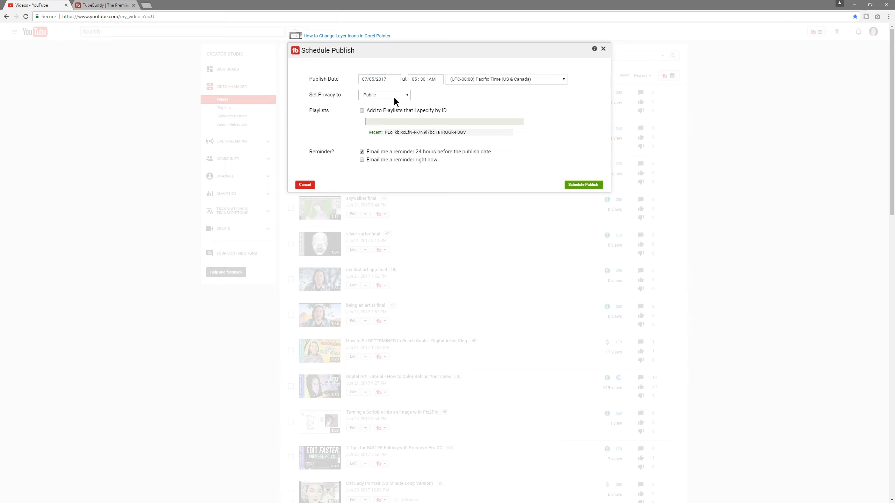
{"action": "left_click", "coordinate": [381, 94]}
{"action": "left_click", "coordinate": [401, 96]}
Step: Keep the 24-hour email reminder without adding the video to a playlist, and schedule the publish
{"action": "left_click_drag", "start_coordinate": [385, 133], "coordinate": [466, 133]}
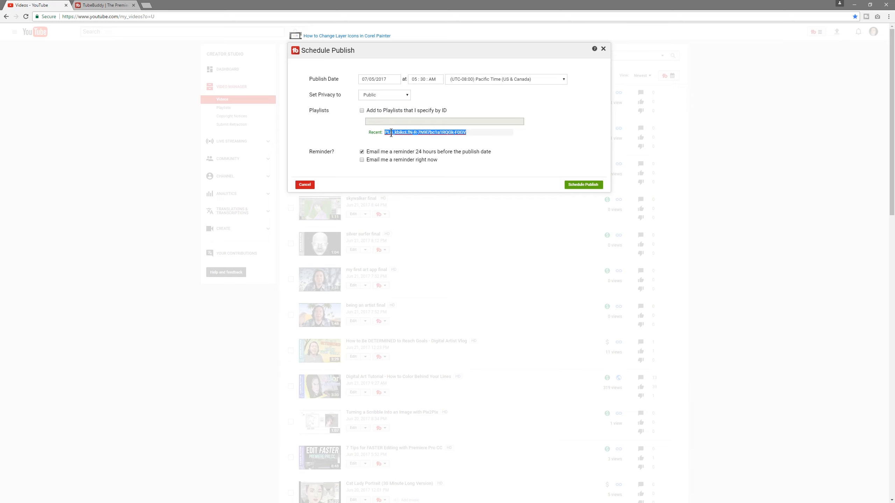
{"action": "left_click", "coordinate": [415, 134]}
{"action": "left_click", "coordinate": [362, 152]}
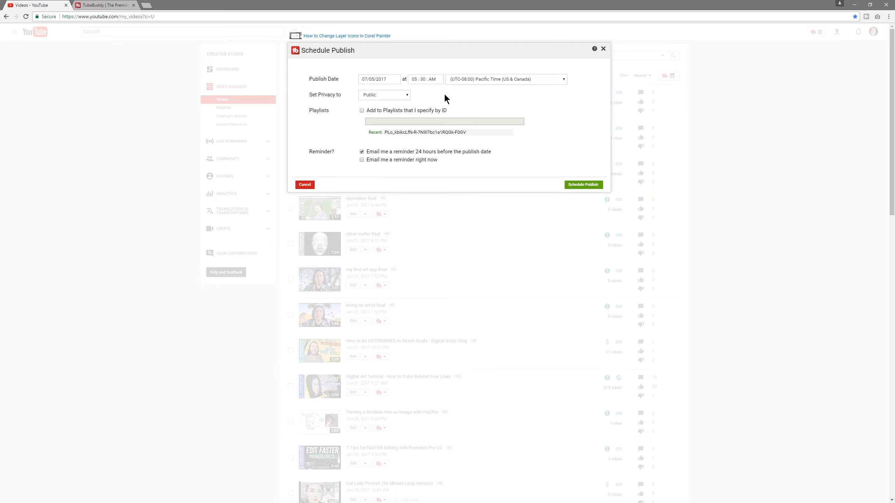
{"action": "left_click", "coordinate": [362, 152]}
{"action": "left_click", "coordinate": [379, 79]}
{"action": "left_click", "coordinate": [402, 67]}
{"action": "left_click", "coordinate": [581, 184]}
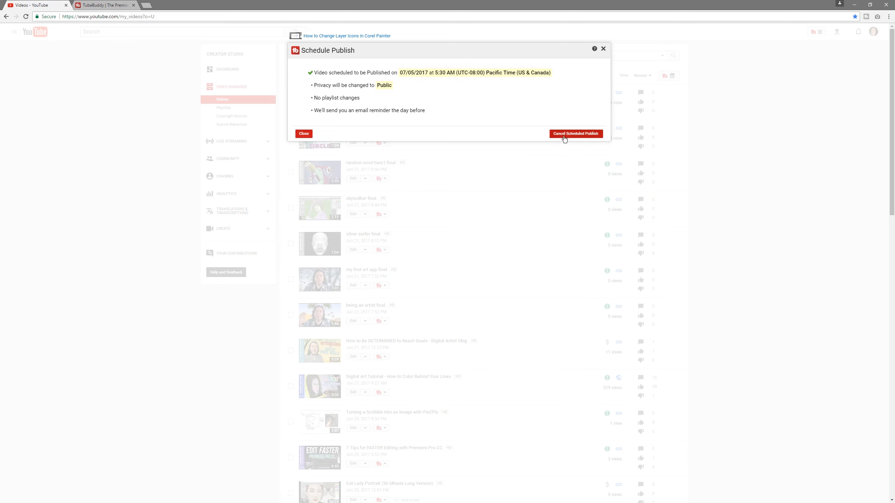
{"action": "left_click", "coordinate": [305, 136]}
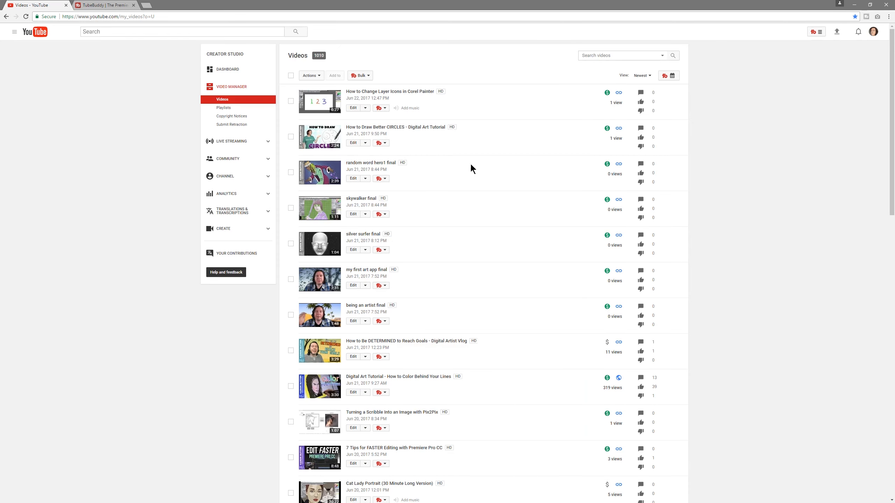
Step: Cancel the scheduled publish of "How to Change Layer Icons in Corel Painter" and close the scheduling dialog
{"action": "left_click", "coordinate": [382, 108]}
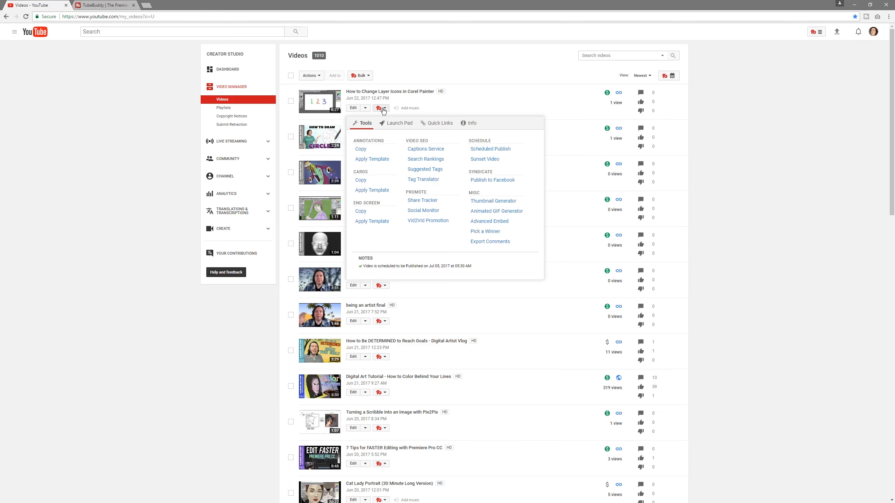
{"action": "left_click", "coordinate": [489, 150]}
{"action": "left_click", "coordinate": [562, 134]}
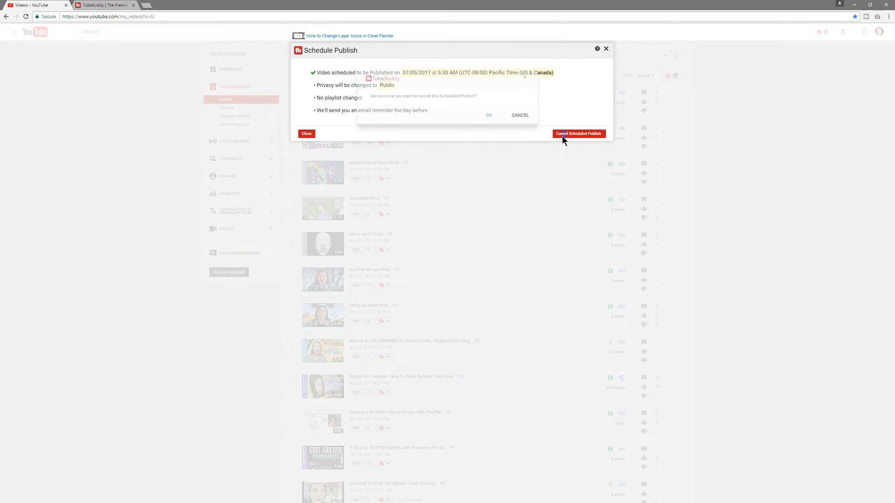
{"action": "left_click", "coordinate": [492, 117]}
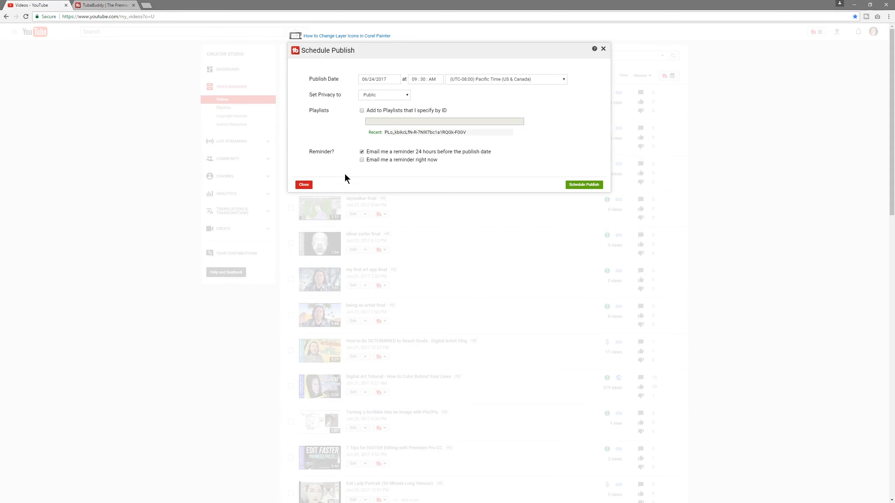
{"action": "left_click", "coordinate": [303, 185]}
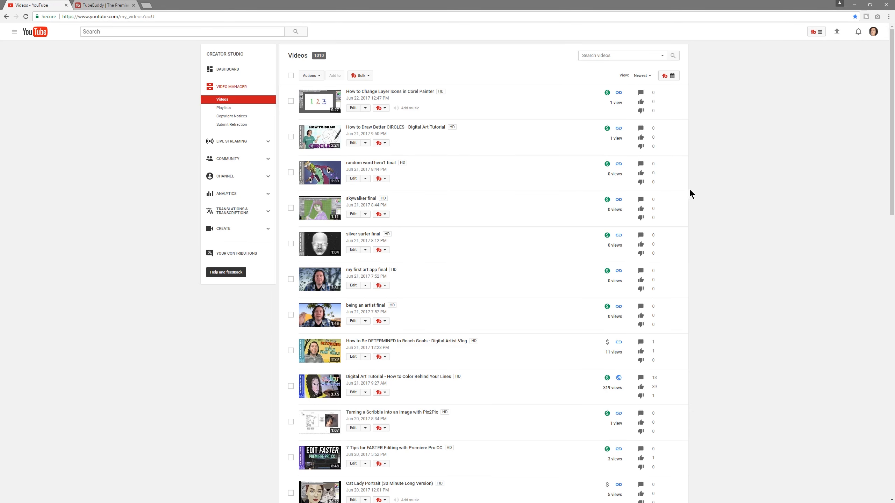
Step: Review the channel's schedule of upcoming video publications with their dates and target playlists, and close it
{"action": "left_click", "coordinate": [668, 76]}
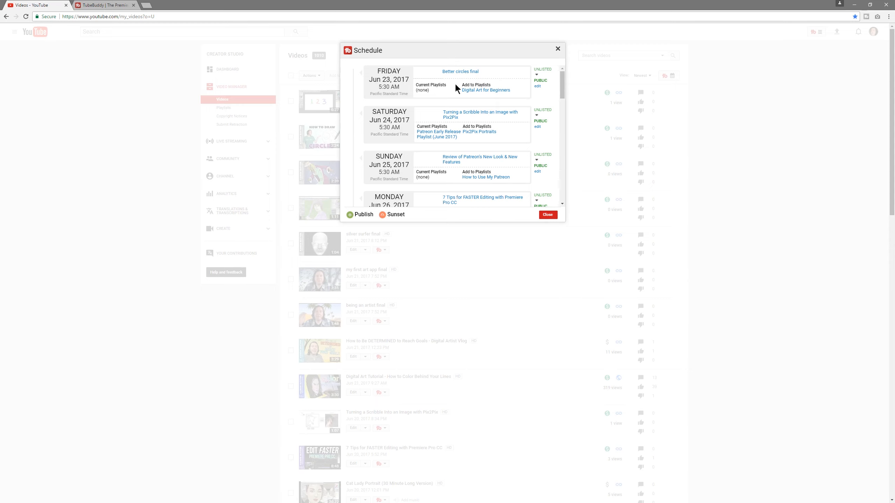
{"action": "mouse_move", "coordinate": [562, 85]}
{"action": "left_mouse_down"}
{"action": "mouse_move", "coordinate": [568, 189]}
{"action": "mouse_move", "coordinate": [564, 76]}
{"action": "left_mouse_up"}
{"action": "left_click", "coordinate": [548, 214]}
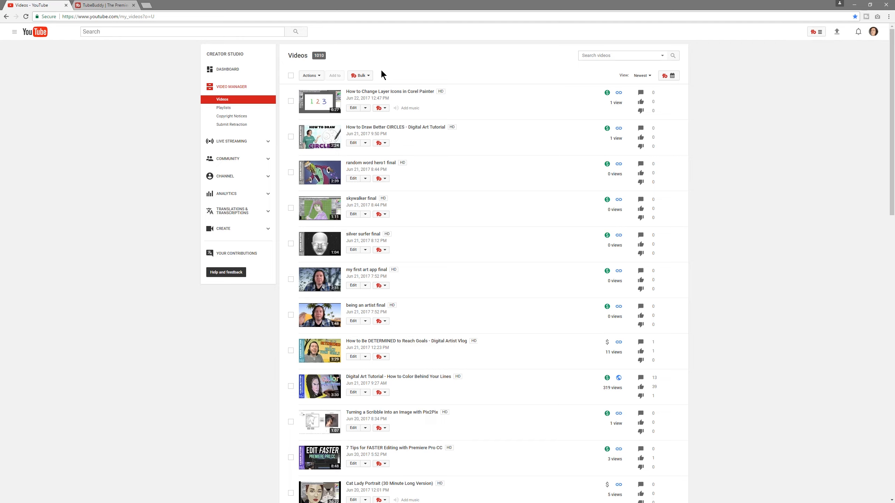
Step: Set up a bulk Find Text action for "Corel Painter 2016" in video titles and descriptions, and proceed to the video selection
{"action": "left_click", "coordinate": [362, 77]}
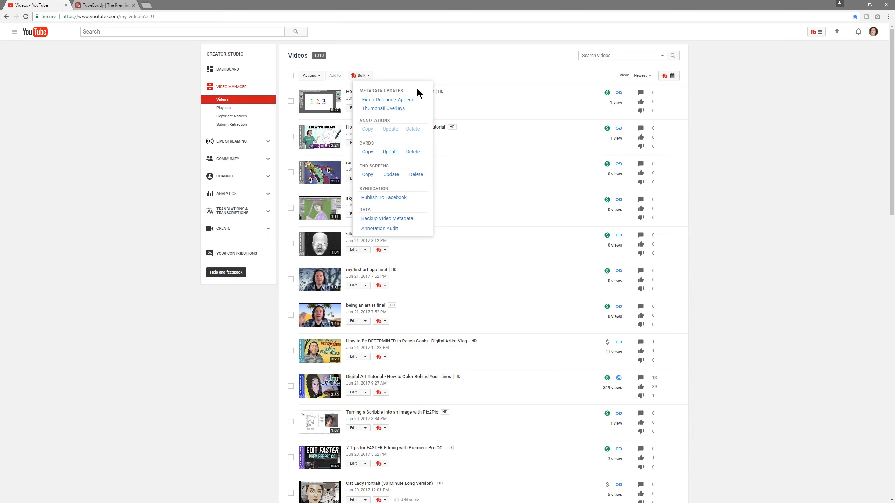
{"action": "left_click", "coordinate": [402, 101]}
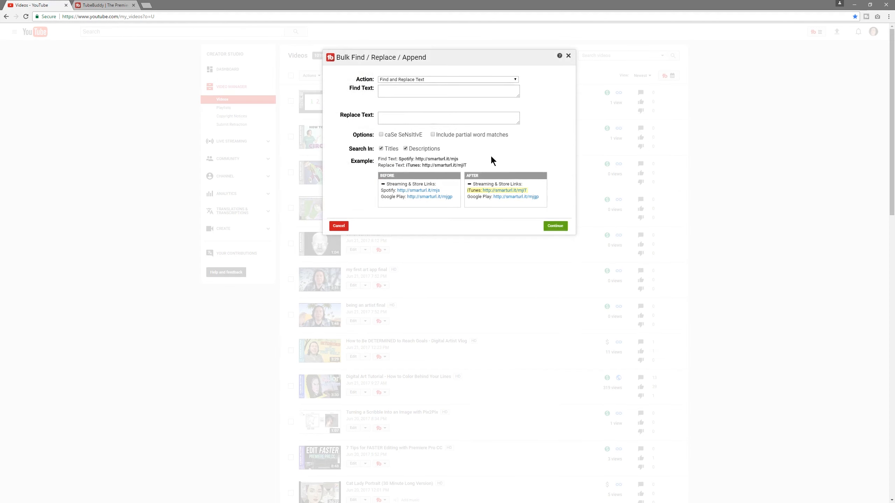
{"action": "left_click", "coordinate": [460, 79]}
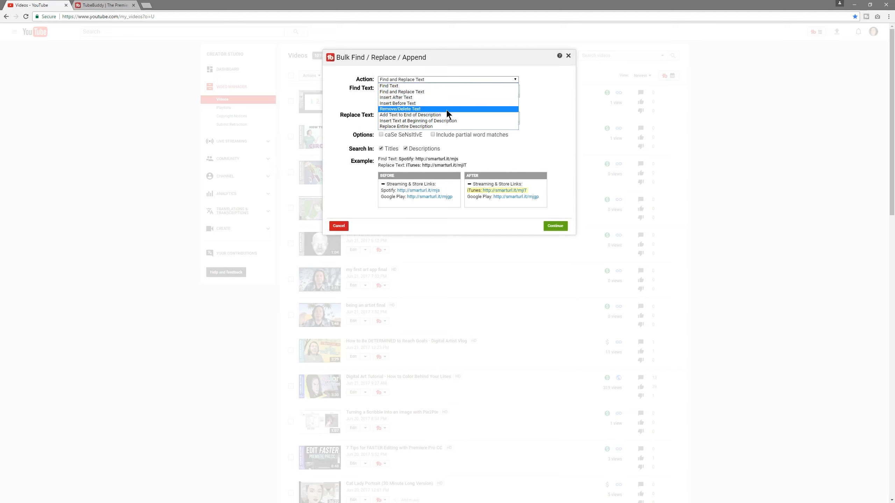
{"action": "left_click", "coordinate": [435, 86]}
{"action": "type", "text": "Corel Painter 2016"}
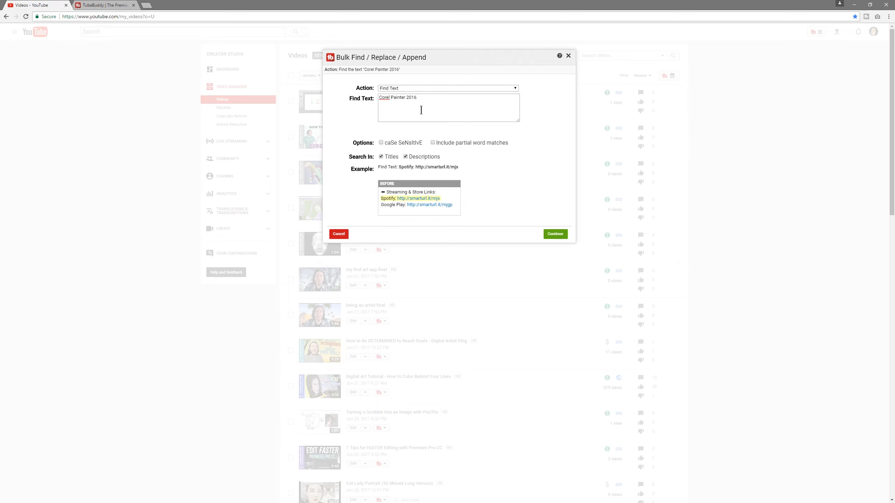
{"action": "left_click", "coordinate": [554, 235]}
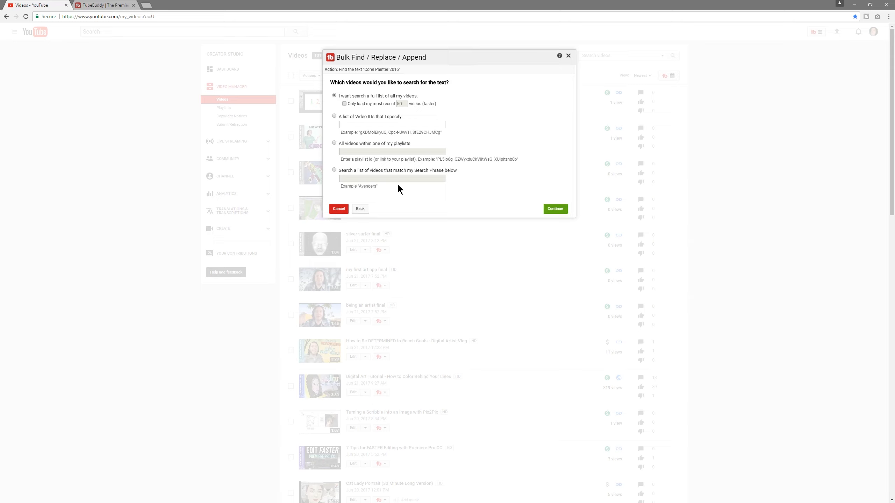
Step: Search the full list of all channel videos for the text, review the matches, and return to the bulk action setup
{"action": "left_click", "coordinate": [555, 208]}
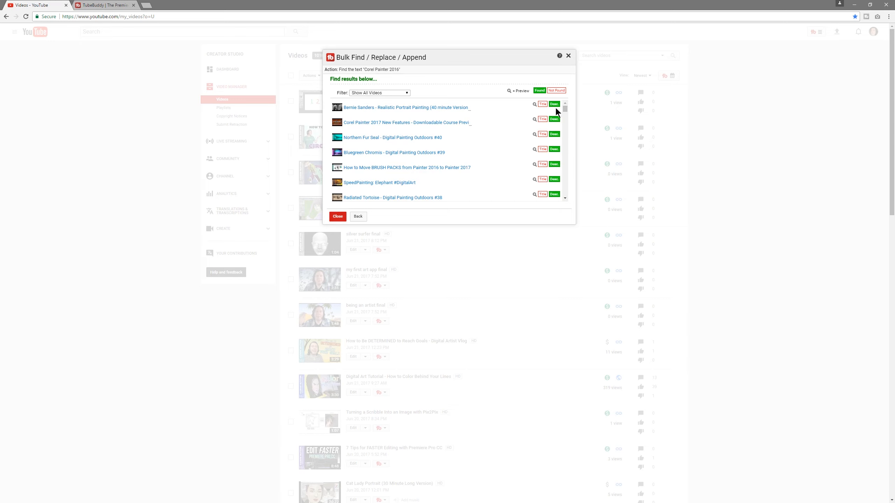
{"action": "mouse_move", "coordinate": [564, 109]}
{"action": "left_mouse_down"}
{"action": "mouse_move", "coordinate": [565, 142]}
{"action": "mouse_move", "coordinate": [564, 107]}
{"action": "left_mouse_up"}
{"action": "left_click", "coordinate": [357, 216]}
{"action": "left_click", "coordinate": [360, 209]}
Step: Set up a bulk Find and Replace Text action changing "Live stream" to "Livestream" in titles and descriptions, and proceed to the video selection
{"action": "left_click", "coordinate": [420, 88]}
{"action": "left_click", "coordinate": [421, 100]}
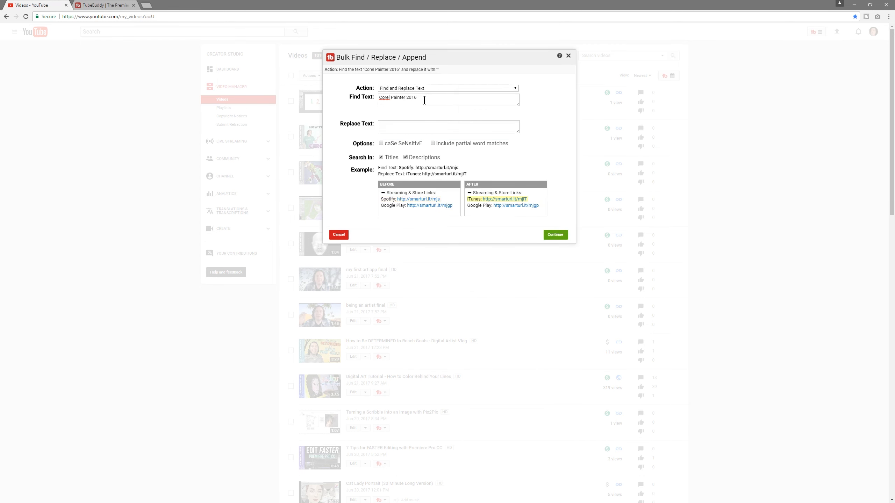
{"action": "triple_click", "coordinate": [420, 98]}
{"action": "type", "text": "Live stream"}
{"action": "left_click", "coordinate": [398, 126]}
{"action": "type", "text": "Liv"}
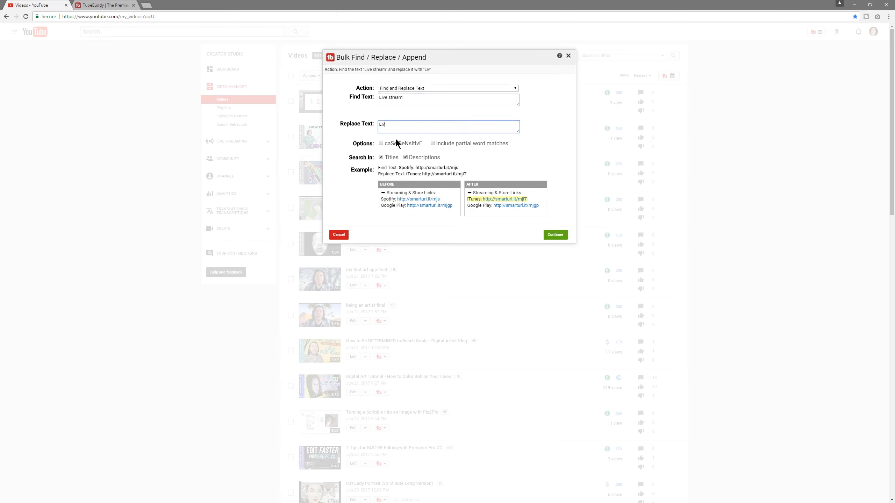
{"action": "type", "text": "estream"}
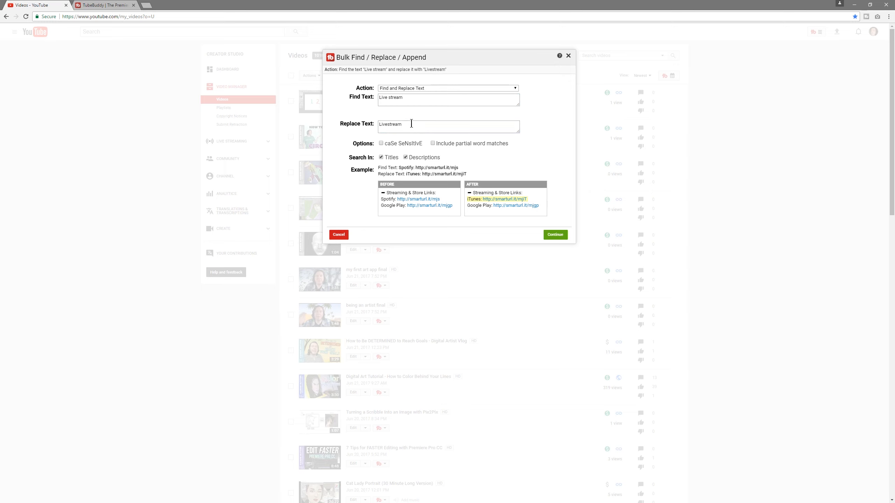
{"action": "left_click", "coordinate": [555, 234]}
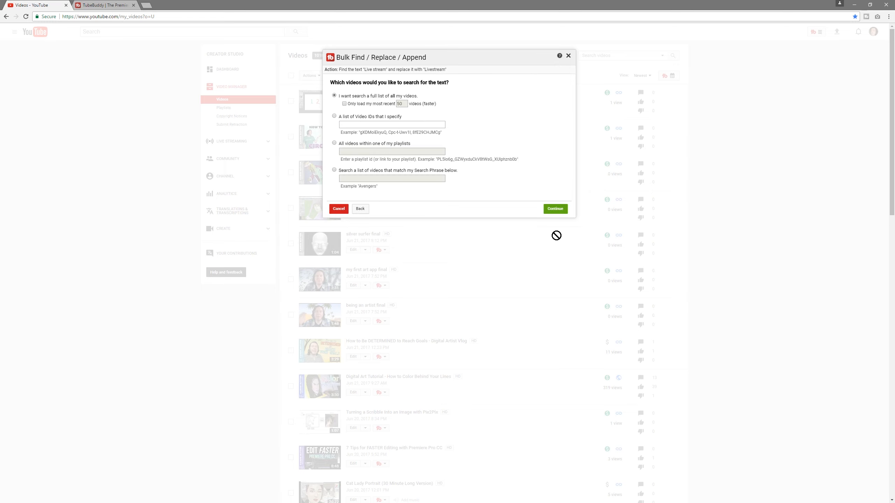
Step: Search all channel videos, select every match, confirm and run the bulk replacement, and close the finished process
{"action": "left_click", "coordinate": [554, 208]}
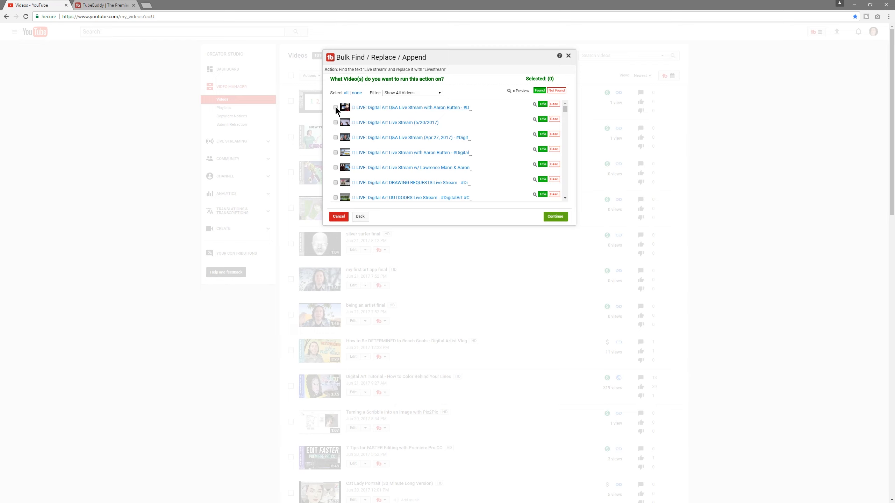
{"action": "left_click", "coordinate": [347, 93]}
{"action": "left_click", "coordinate": [555, 217]}
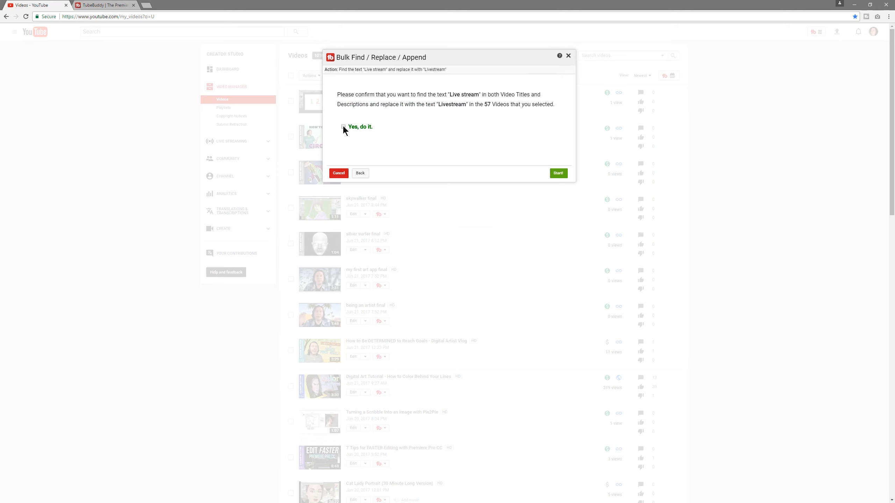
{"action": "left_click", "coordinate": [558, 173]}
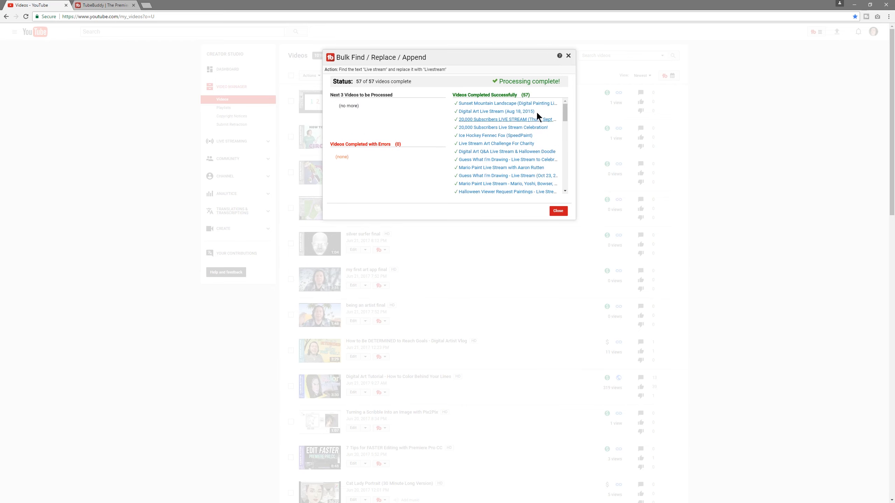
{"action": "left_click", "coordinate": [559, 212]}
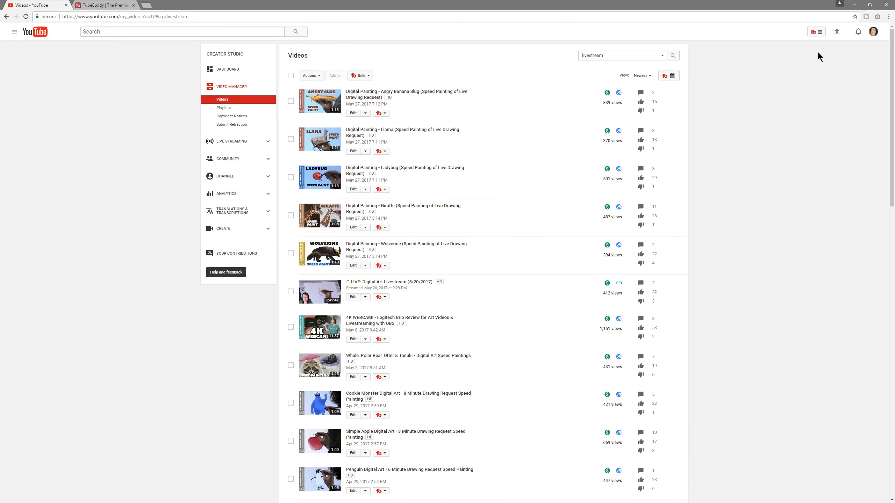
Step: Review the channel's Health Report and its all-time Usage Statistics, including the savings calculator and the actions and time saved per tool
{"action": "left_click", "coordinate": [819, 32]}
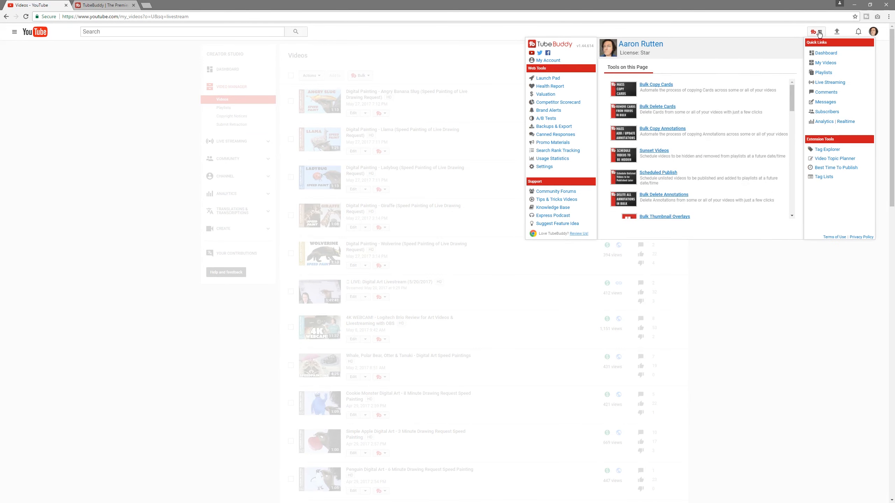
{"action": "left_click", "coordinate": [555, 88]}
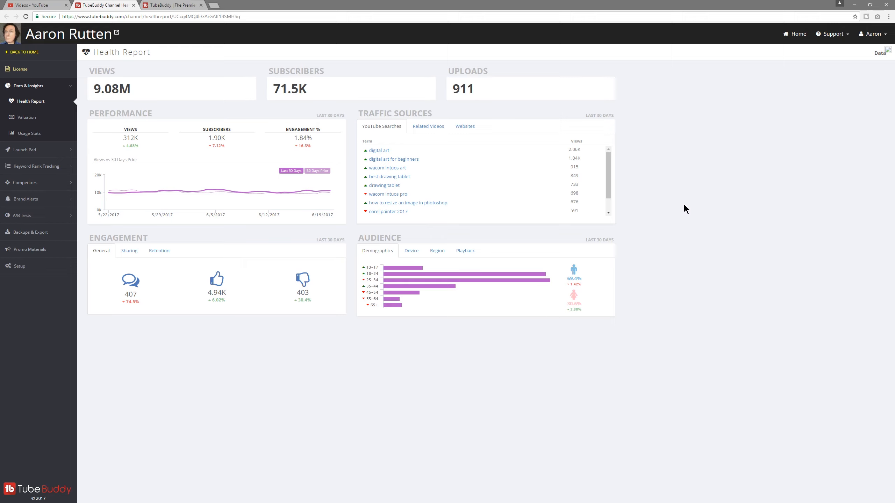
{"action": "left_click", "coordinate": [27, 135]}
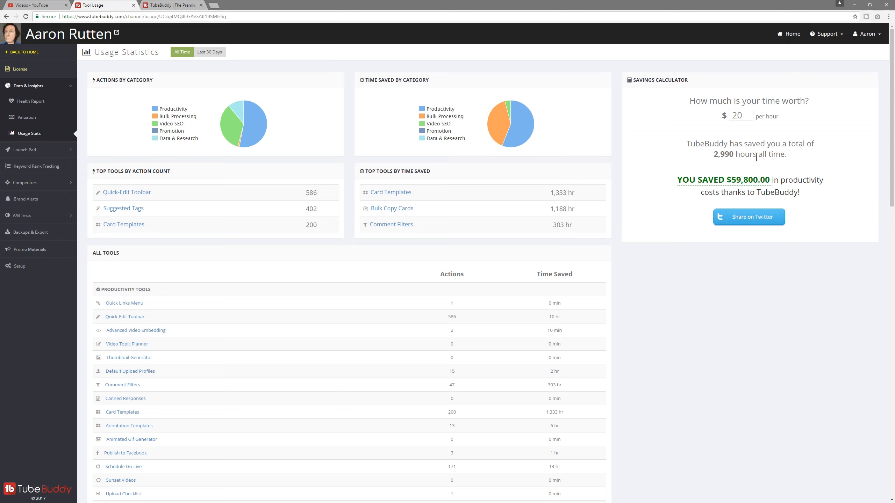
{"action": "double_click", "coordinate": [745, 117]}
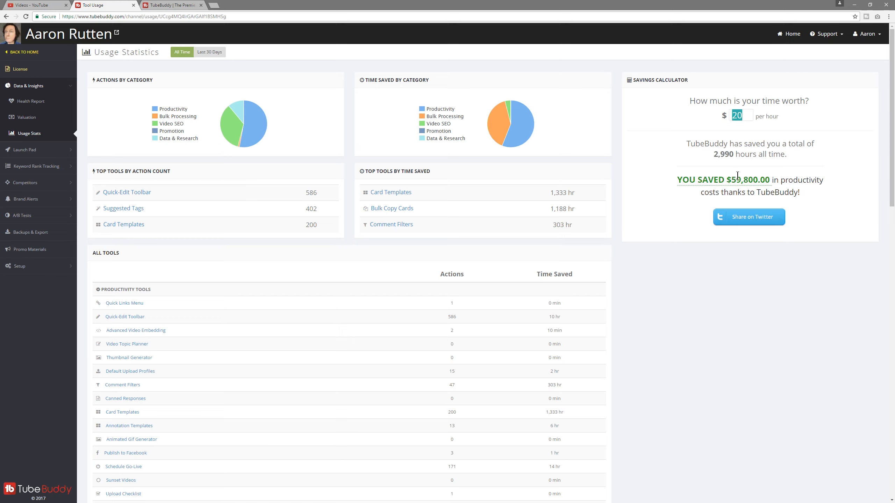
{"action": "left_click", "coordinate": [659, 168]}
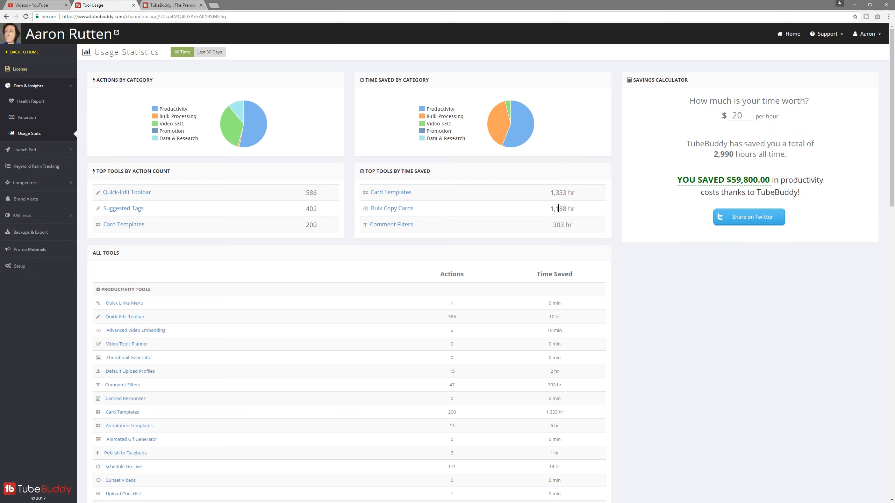
{"action": "left_click_drag", "start_coordinate": [892, 175], "coordinate": [881, 243]}
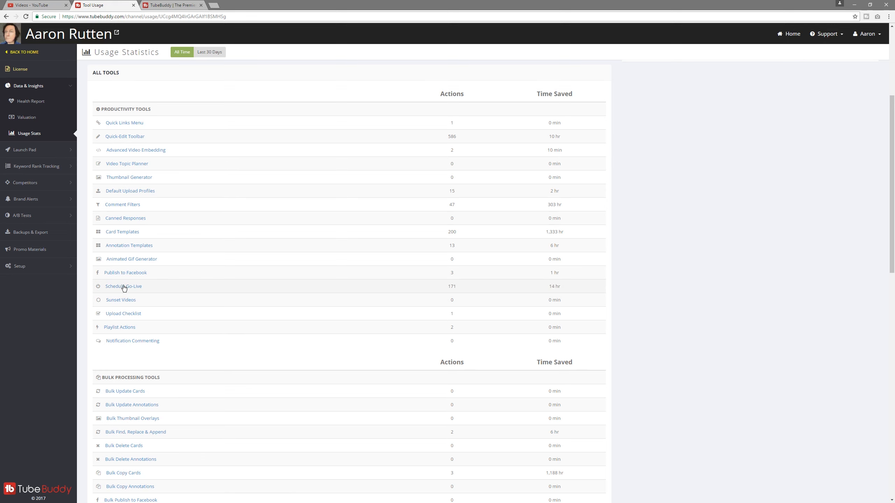
{"action": "scroll", "coordinate": [535, 323], "scroll_direction": "up", "scroll_amount": 5}
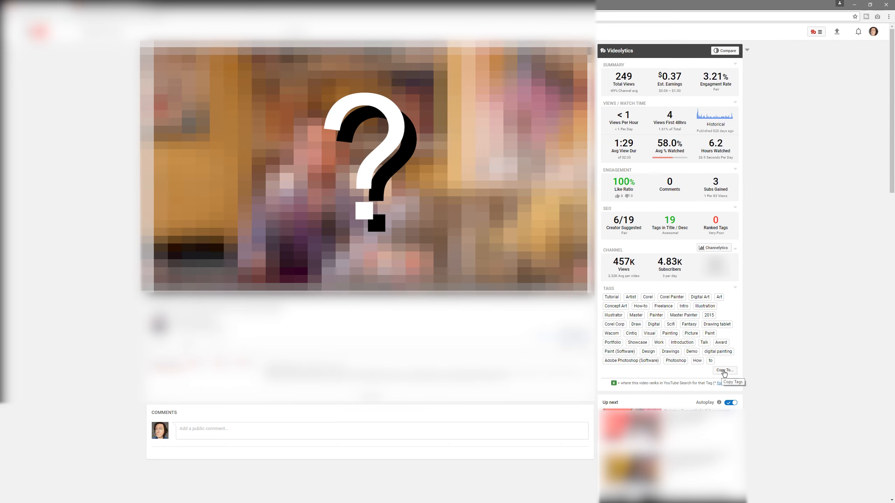
Step: Look through the TubeBuddy Tools, Tags and Stats sections below the video
{"action": "left_click", "coordinate": [249, 364]}
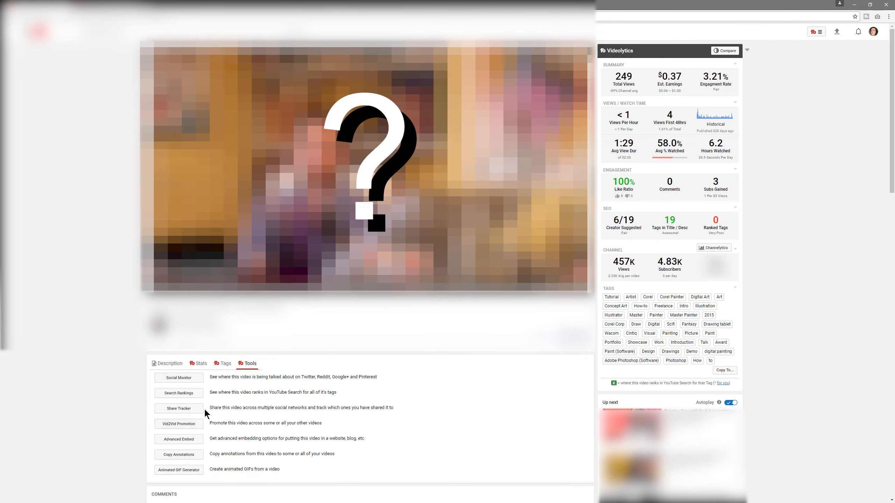
{"action": "left_click", "coordinate": [222, 366]}
{"action": "left_click", "coordinate": [201, 363]}
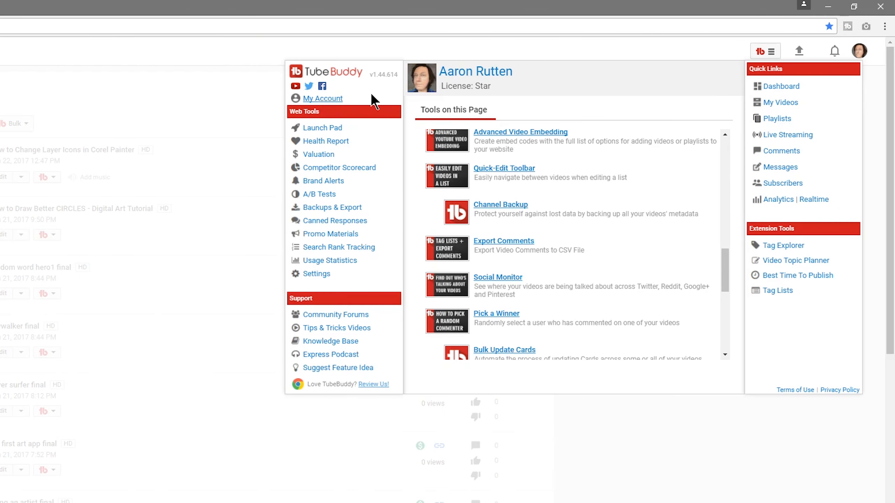
Step: Open the TubeBuddy account home page and its Promo Materials, and browse the tools available for the Videos page
{"action": "left_click", "coordinate": [322, 99]}
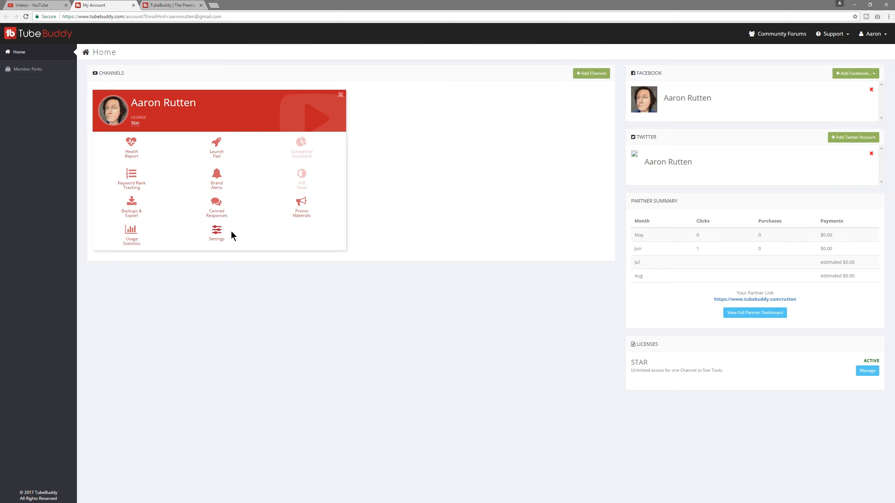
{"action": "left_click", "coordinate": [302, 203]}
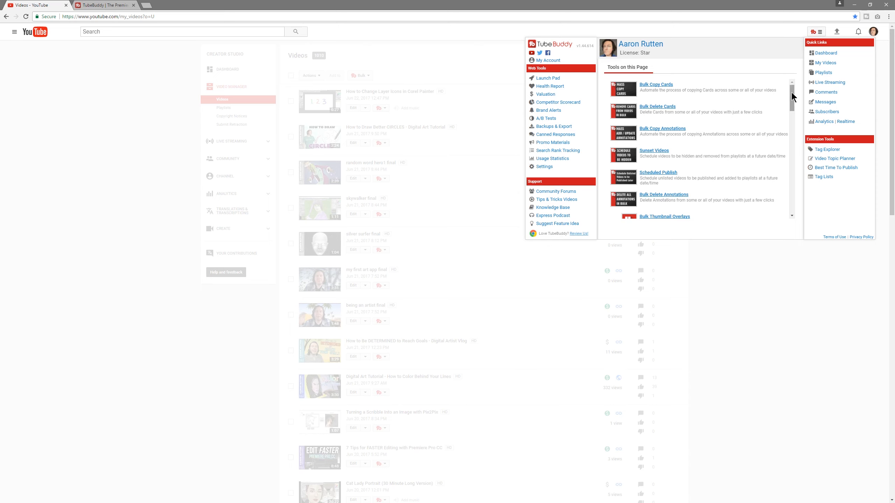
{"action": "left_click_drag", "start_coordinate": [791, 95], "coordinate": [787, 158]}
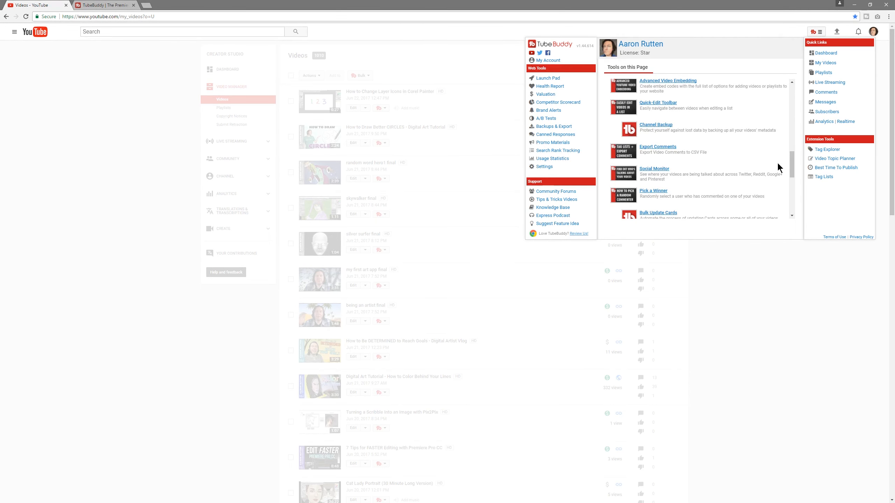